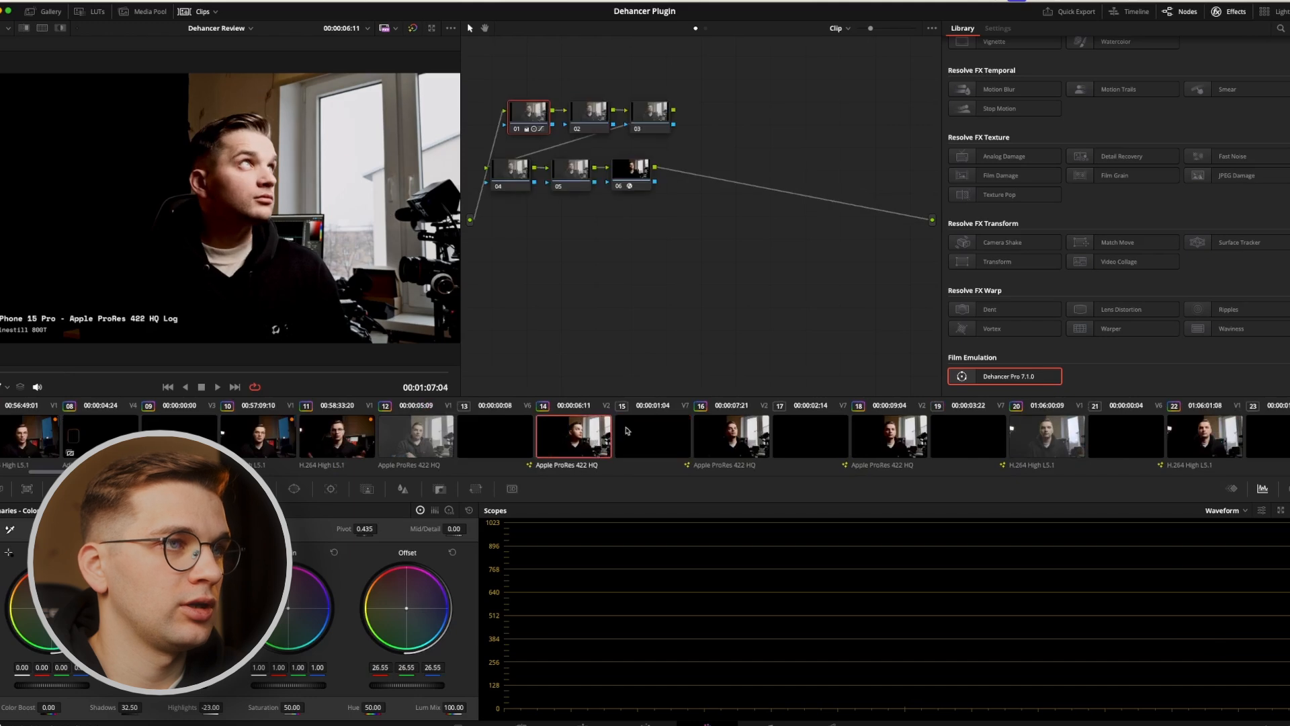
Examine the source, vendor, camera and format options in the Dehancer input settings of node 06 on the window portrait clip
{"action": "left_click", "coordinate": [649, 176]}
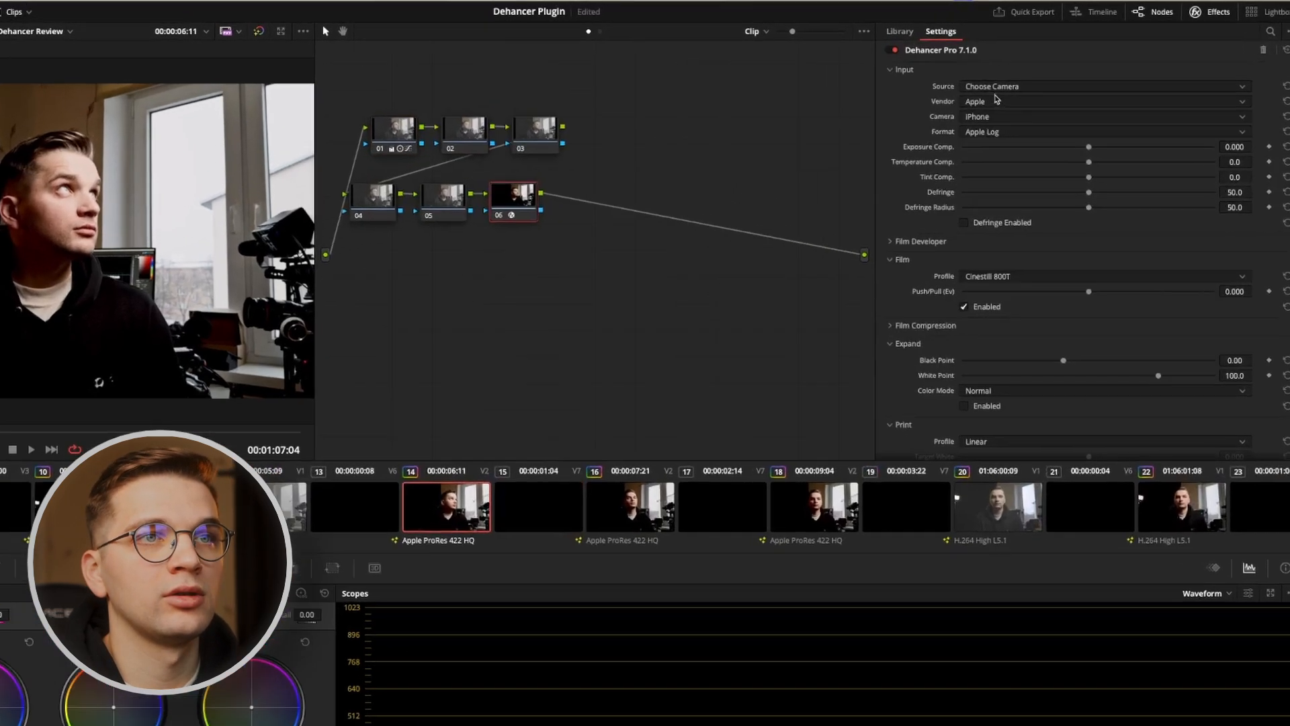
{"action": "left_click", "coordinate": [1000, 88]}
{"action": "left_click", "coordinate": [912, 108]}
{"action": "left_click", "coordinate": [903, 125]}
{"action": "left_click", "coordinate": [904, 126]}
{"action": "left_click", "coordinate": [900, 145]}
{"action": "left_click", "coordinate": [904, 147]}
{"action": "left_click", "coordinate": [901, 164]}
{"action": "left_click", "coordinate": [901, 164]}
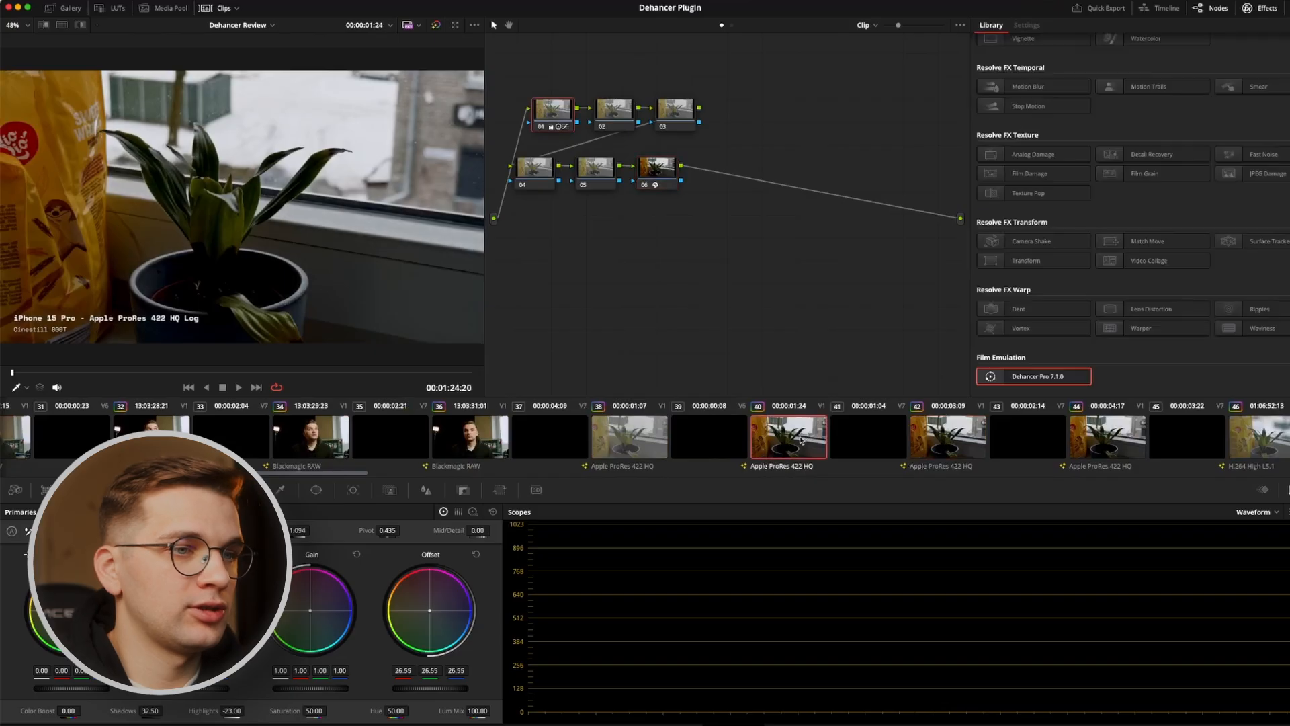
Compare the graded potted plant clips from the iPhone 15 Pro and Canon EOS R with Cinestill 800T, Bloom and Film Grain
{"action": "left_click", "coordinate": [622, 440]}
{"action": "left_click", "coordinate": [965, 444]}
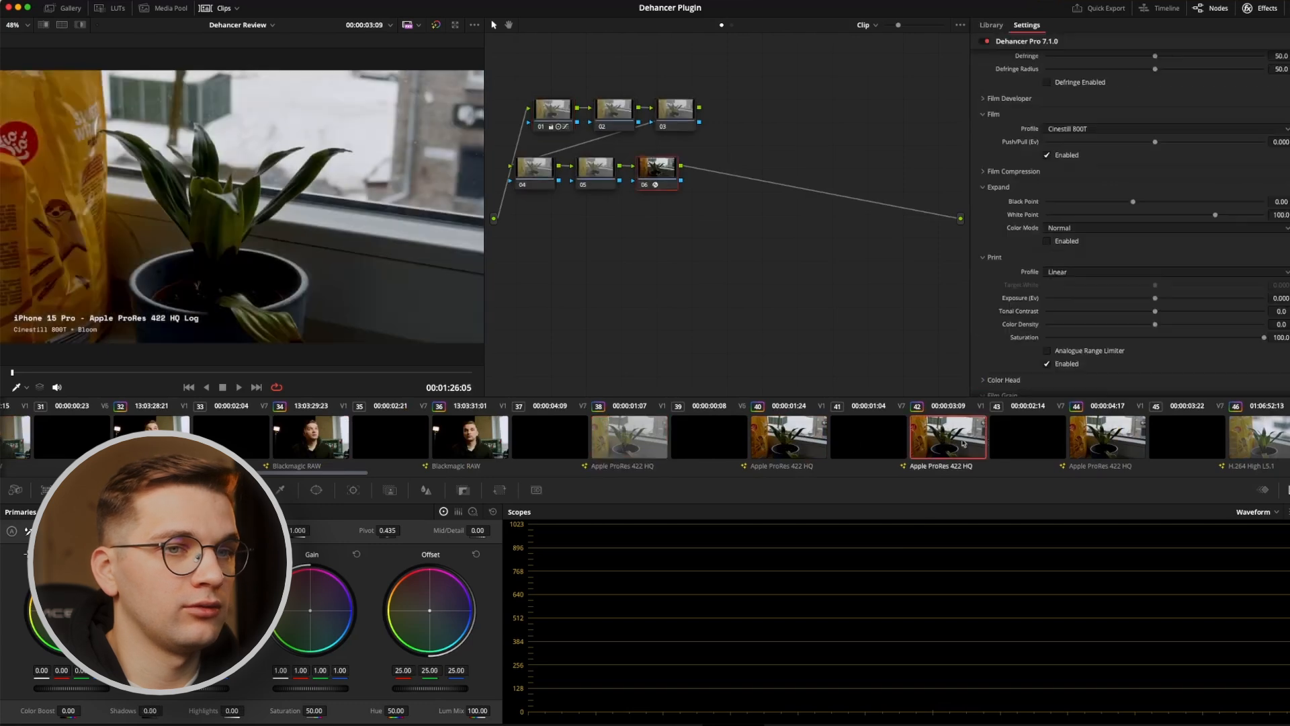
{"action": "left_click", "coordinate": [1087, 441]}
{"action": "scroll", "coordinate": [1012, 438], "scroll_direction": "down", "scroll_amount": 3}
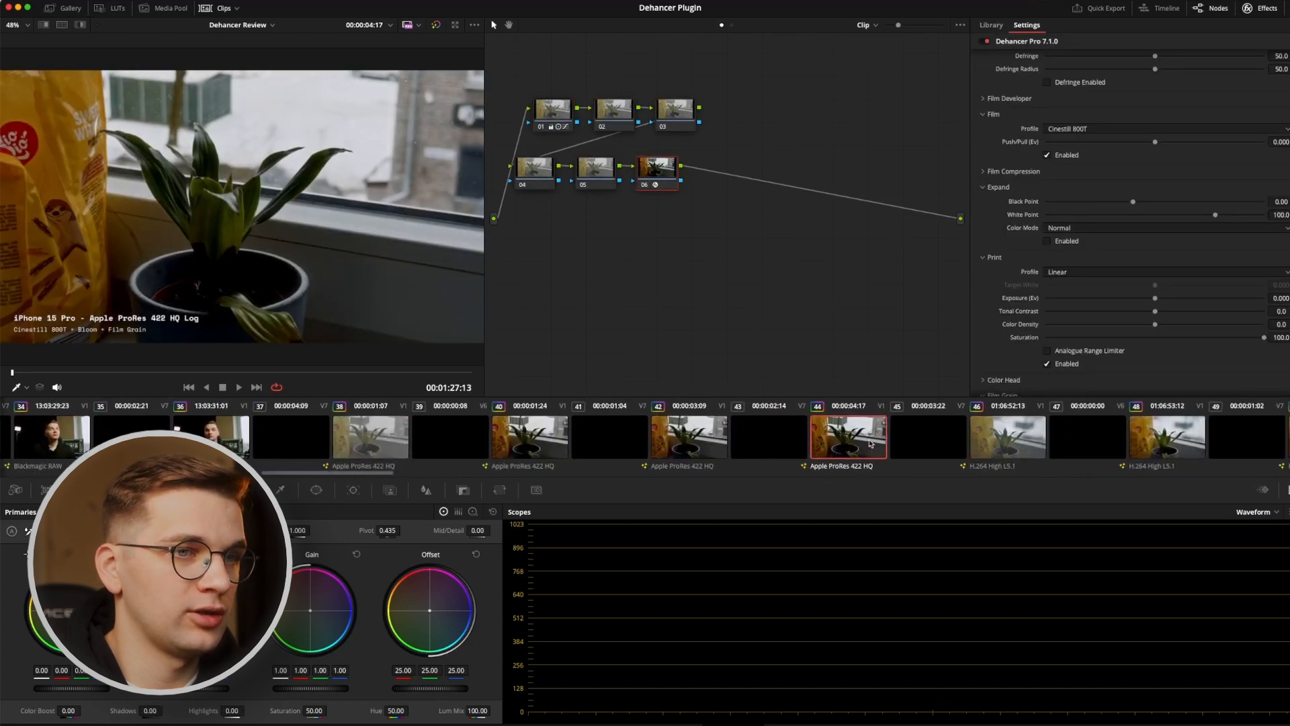
{"action": "scroll", "coordinate": [947, 437], "scroll_direction": "down", "scroll_amount": 4}
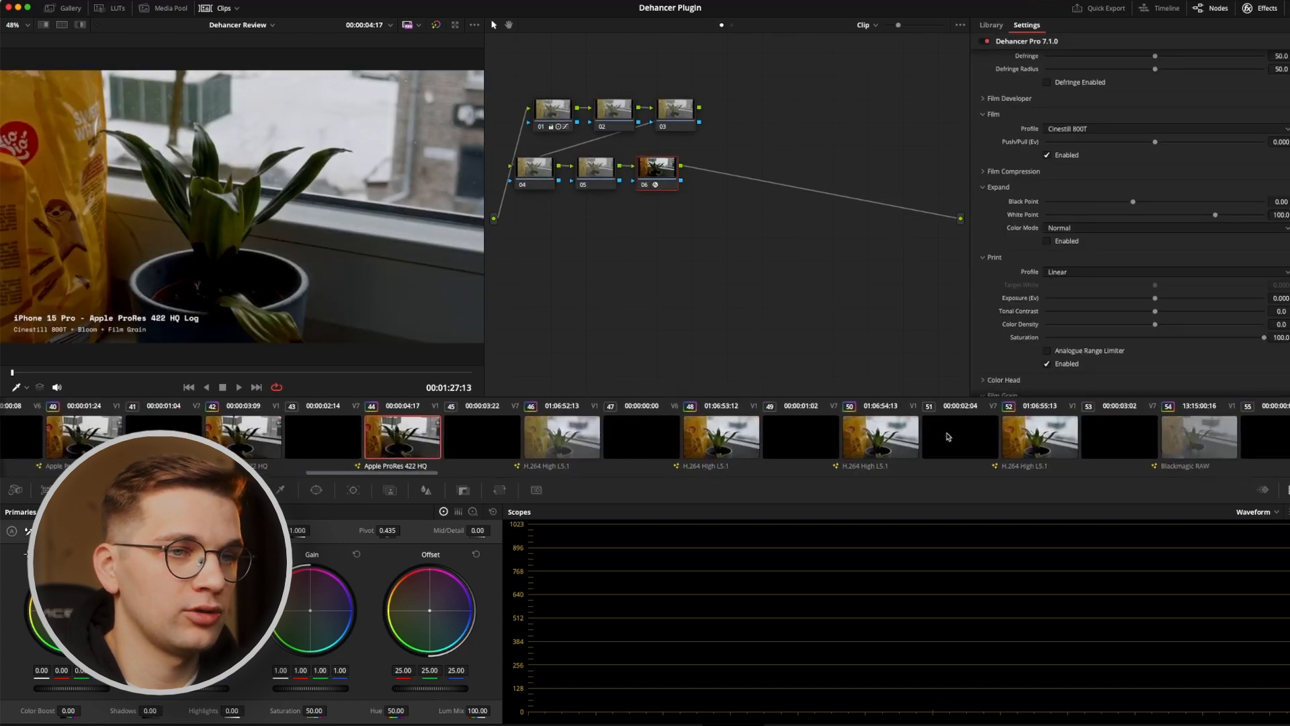
{"action": "left_click", "coordinate": [1043, 440]}
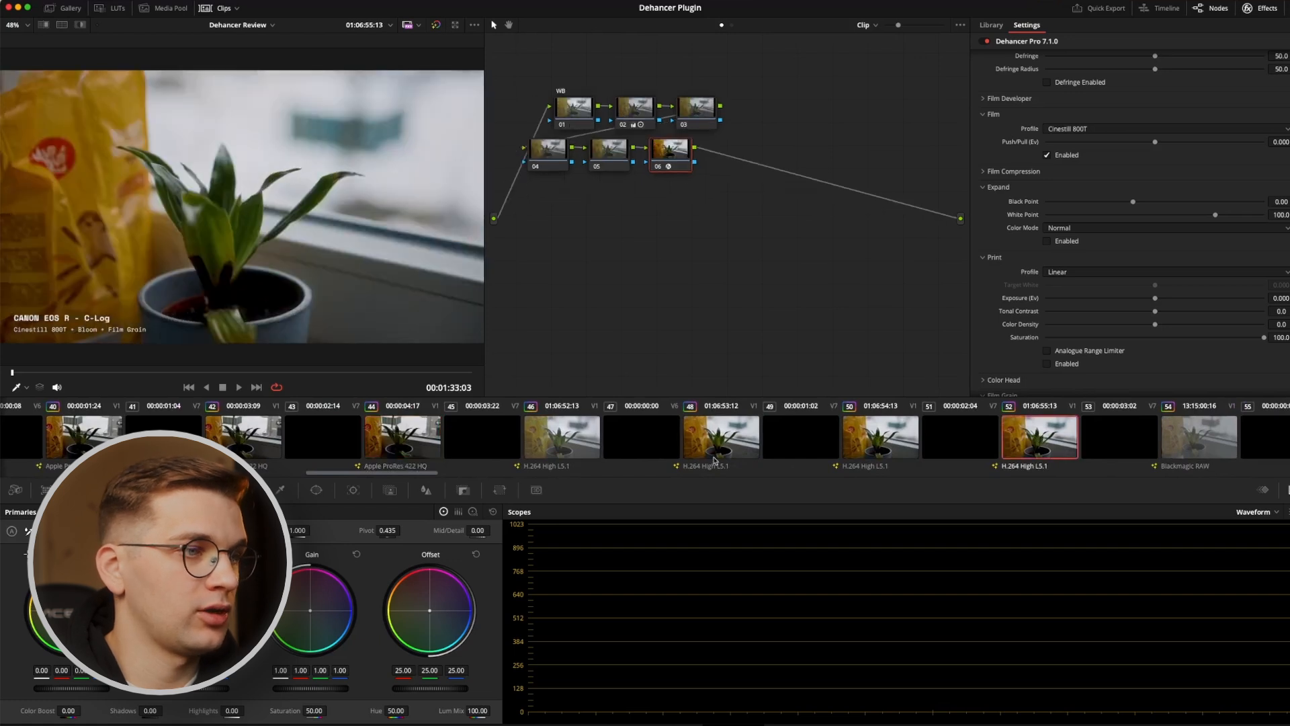
{"action": "left_click", "coordinate": [430, 447]}
{"action": "scroll", "coordinate": [953, 446], "scroll_direction": "up", "scroll_amount": 1}
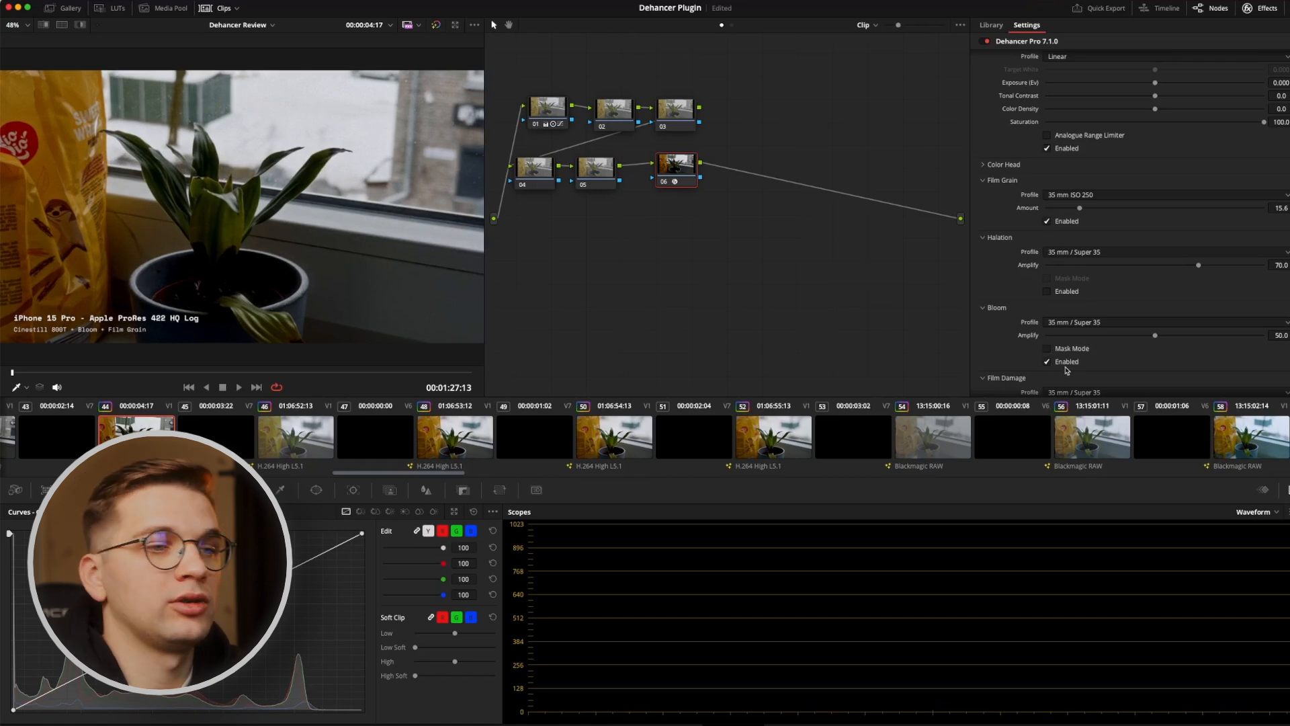
{"action": "left_click", "coordinate": [793, 438]}
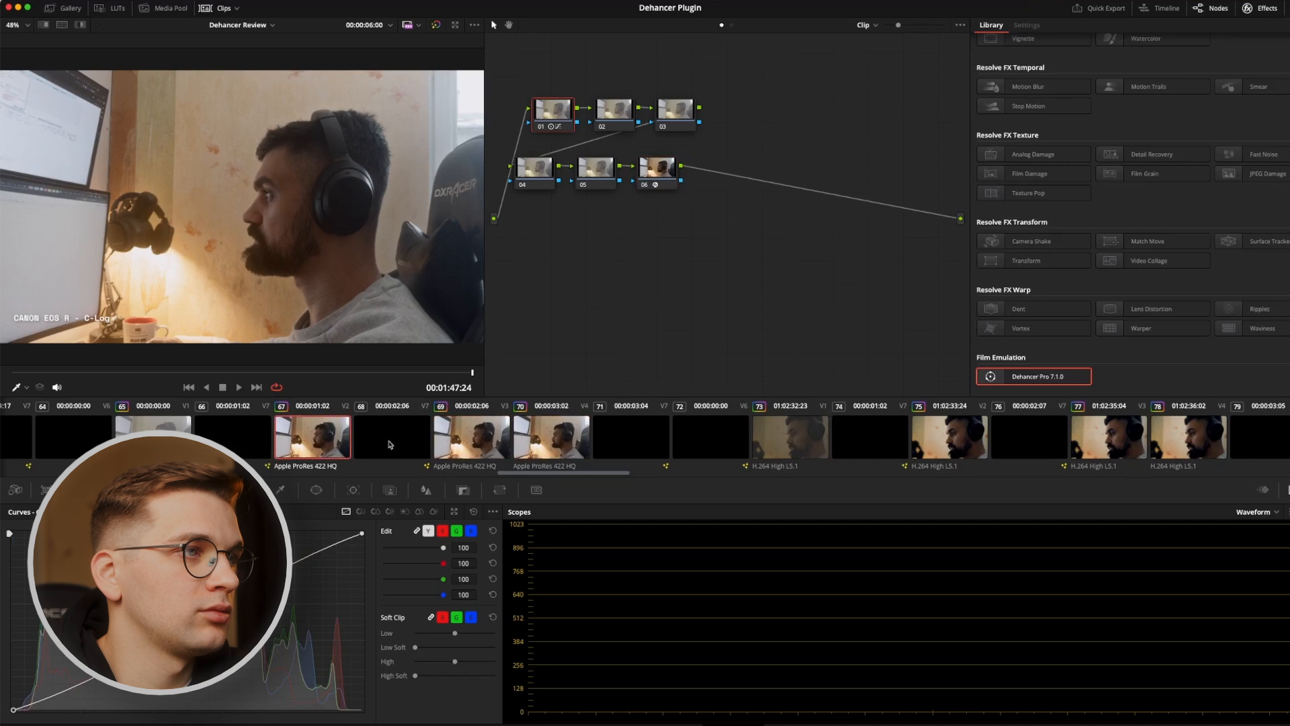
Try the Custom, 16 mm ISO 50 and 35 mm ISO 500 film grain profiles, raising the last one's amount to about 85.8, and return to Custom
{"action": "left_click", "coordinate": [657, 180]}
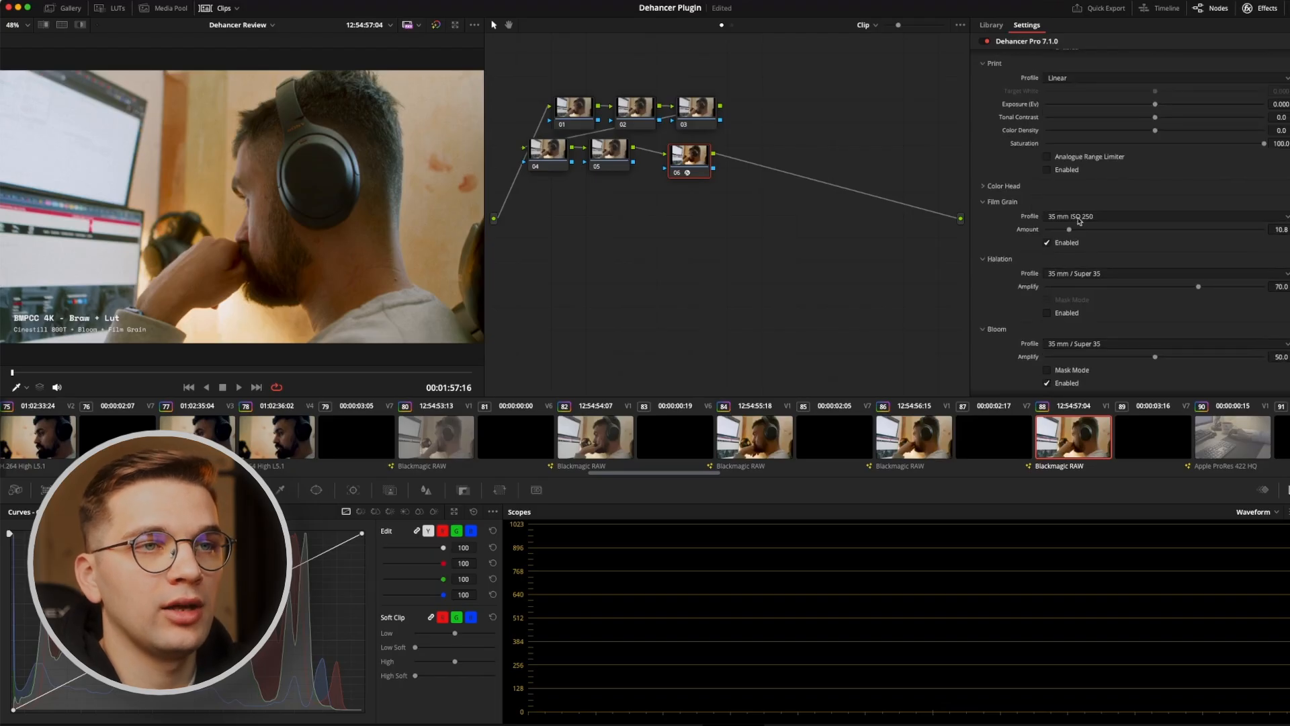
{"action": "left_click", "coordinate": [1078, 221]}
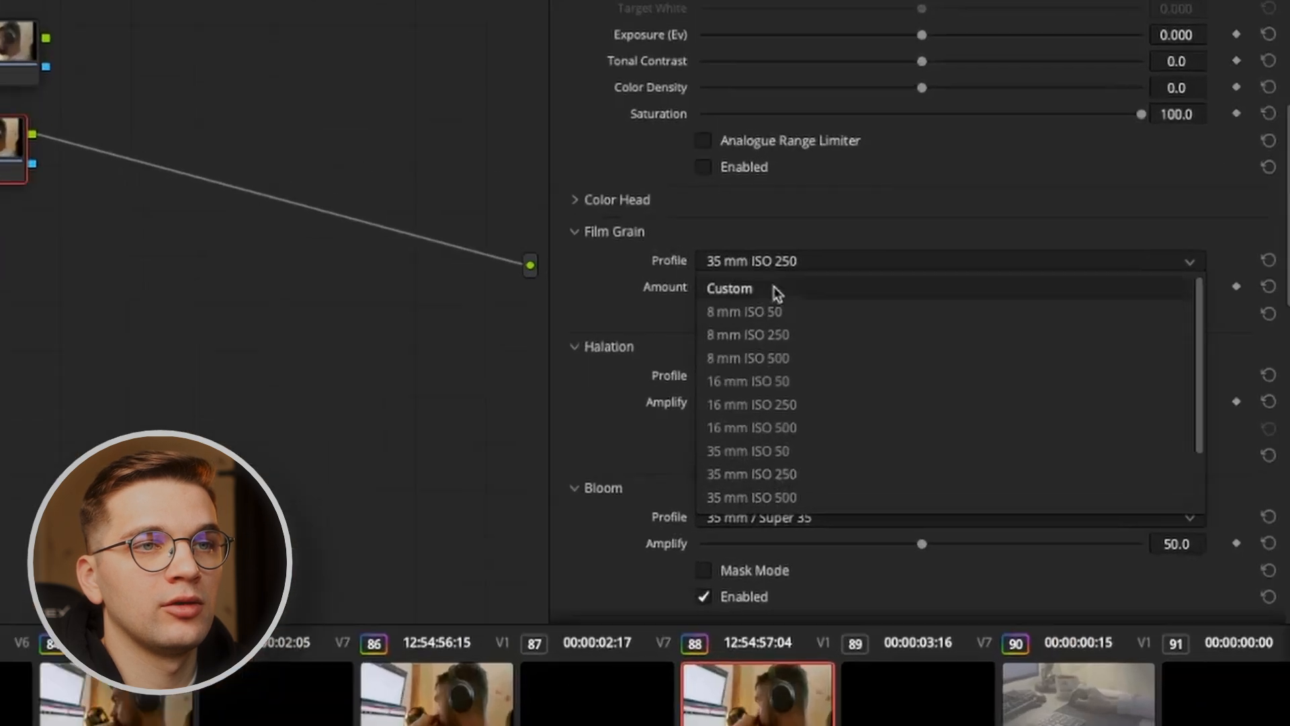
{"action": "left_click", "coordinate": [1074, 230]}
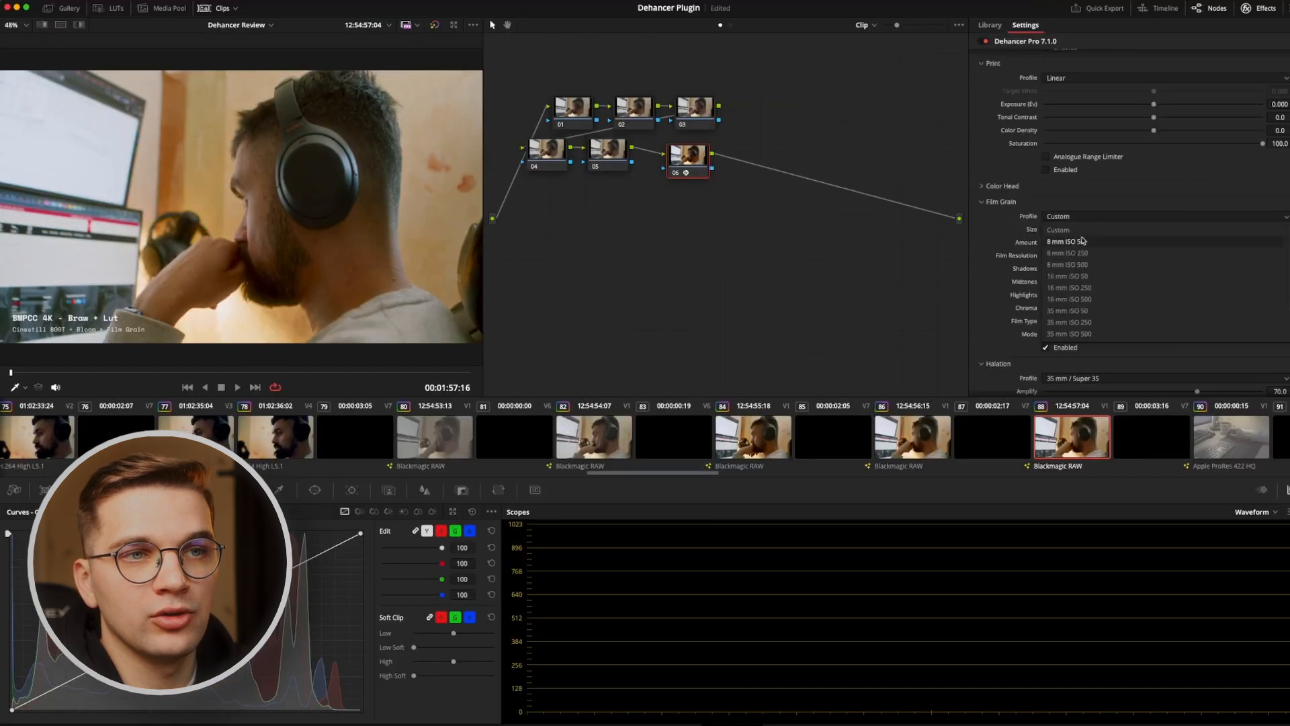
{"action": "left_click", "coordinate": [1069, 277]}
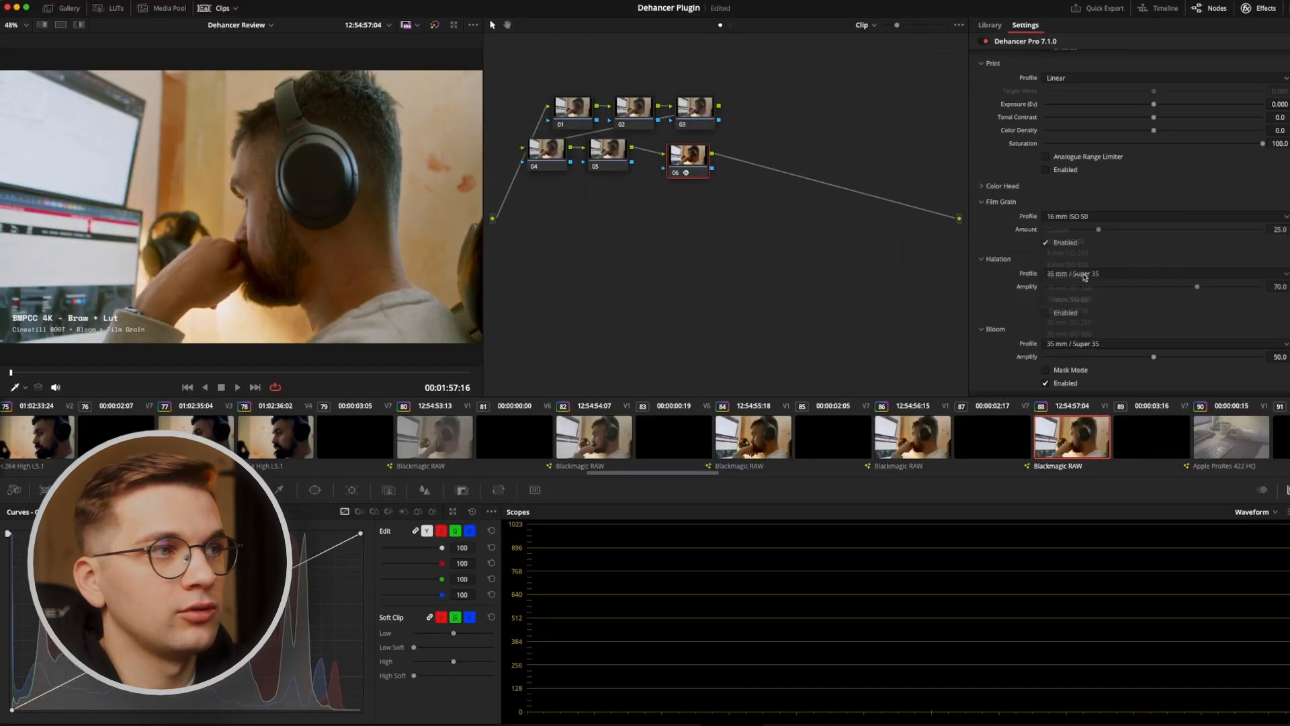
{"action": "left_click", "coordinate": [1093, 216]}
{"action": "left_click", "coordinate": [1106, 334]}
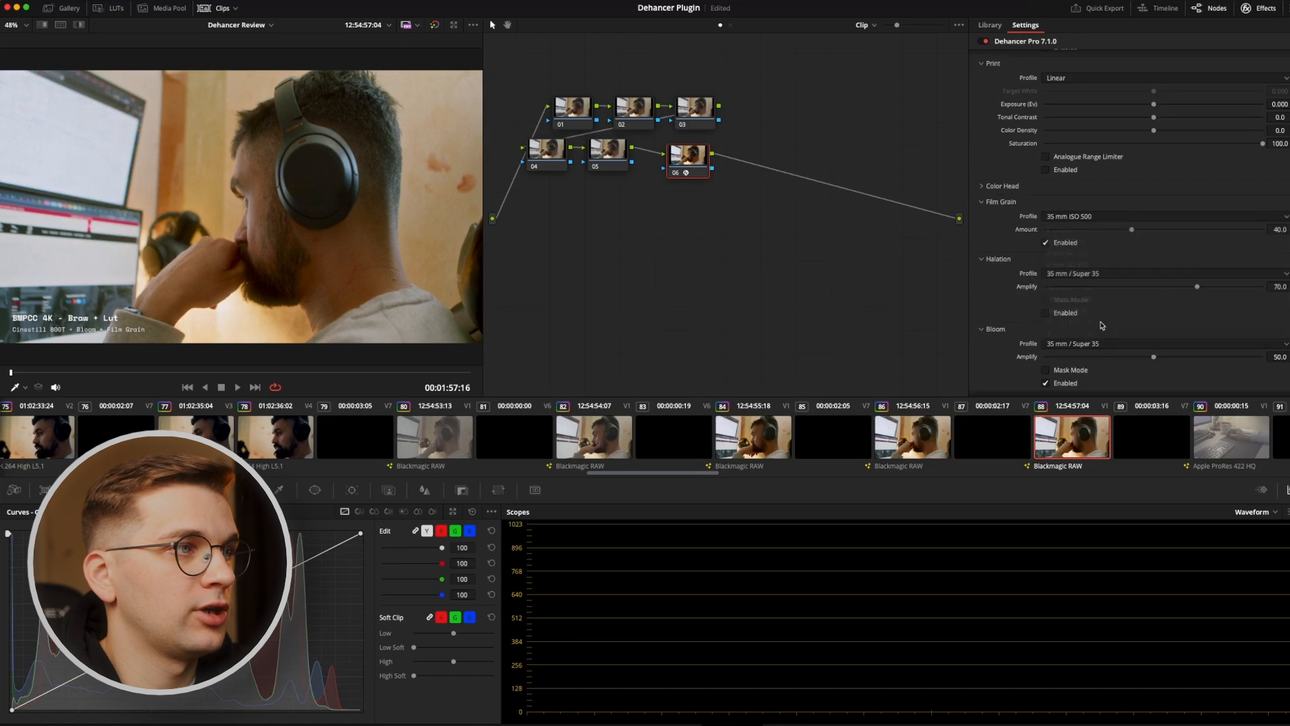
{"action": "left_click_drag", "start_coordinate": [1132, 230], "coordinate": [1217, 238]}
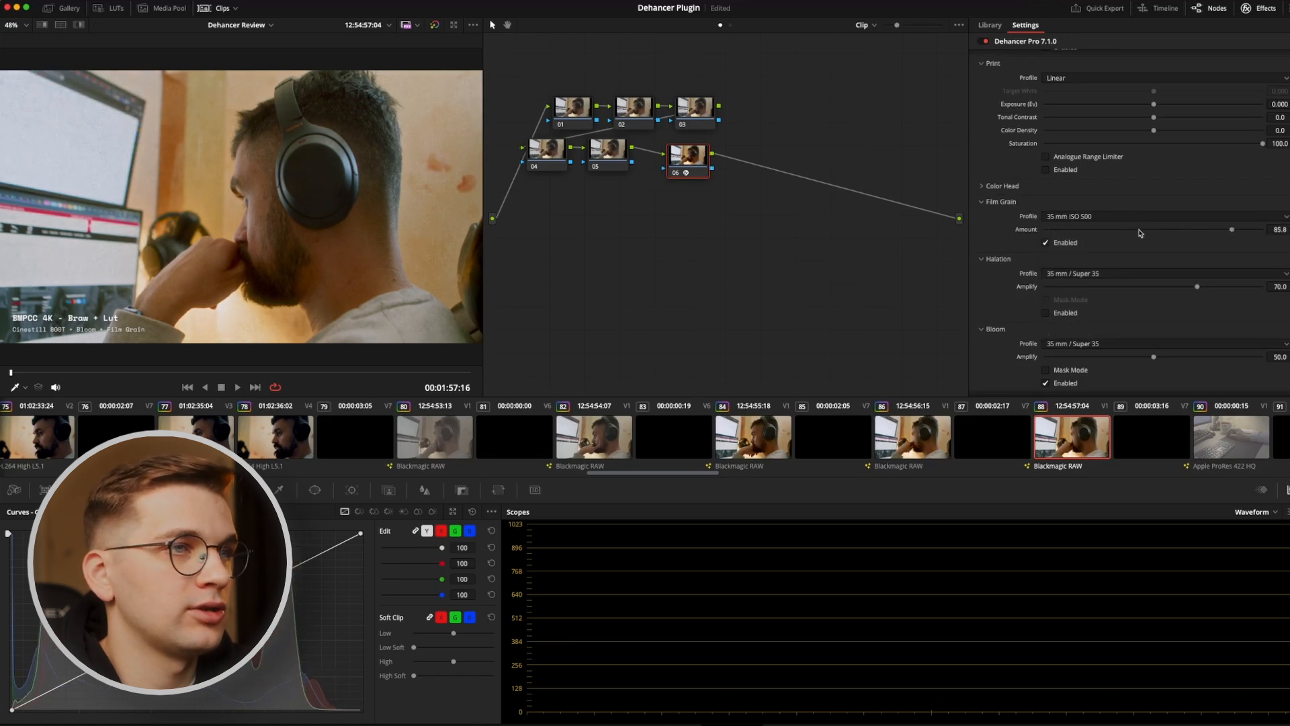
{"action": "left_click", "coordinate": [1086, 216]}
{"action": "left_click", "coordinate": [1124, 239]}
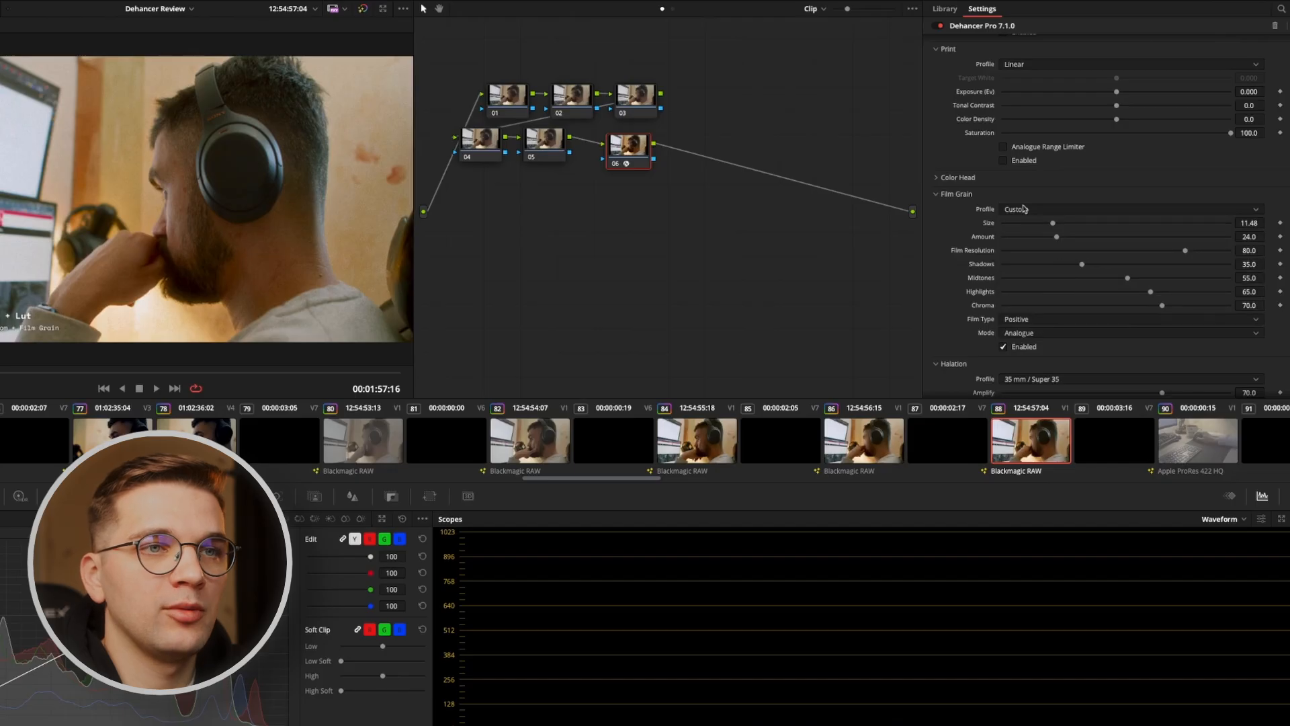
Set the Film Grain profile of clip 88 to 16 mm ISO 250 and its amount to 0.0
{"action": "left_click", "coordinate": [1025, 209]}
{"action": "left_click", "coordinate": [1039, 284]}
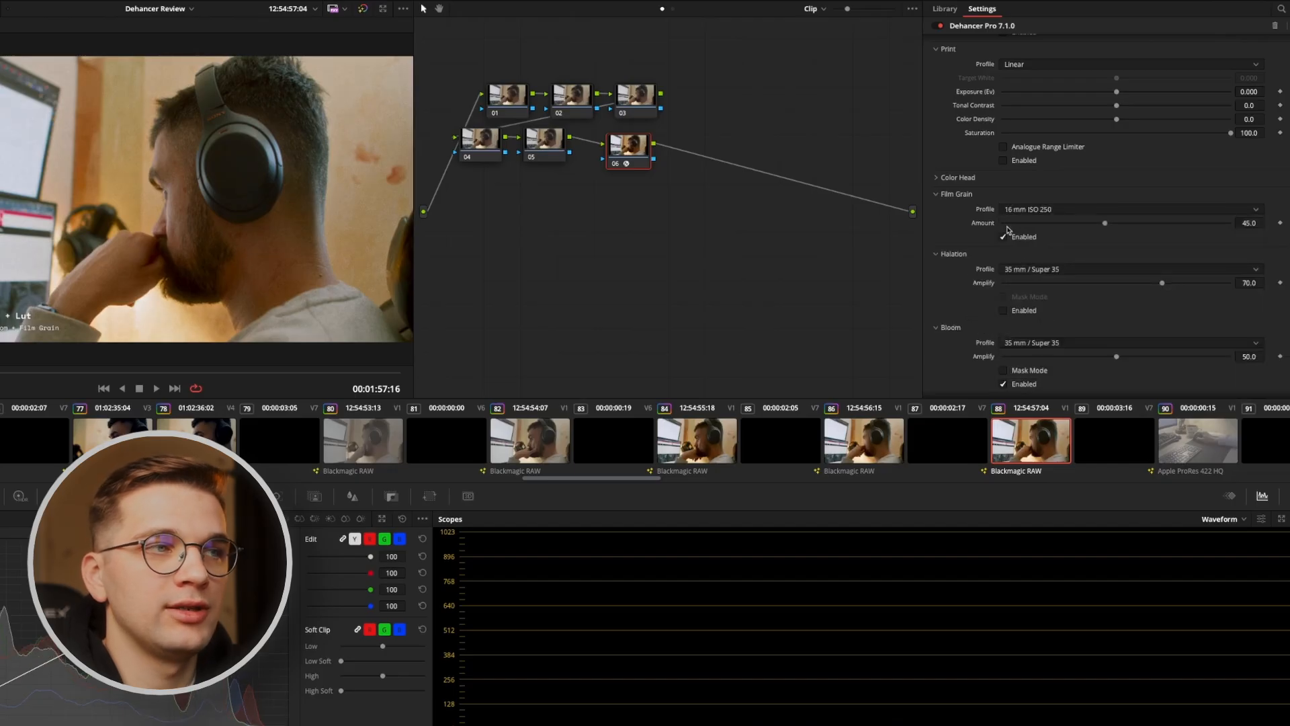
{"action": "left_click_drag", "start_coordinate": [1006, 227], "coordinate": [975, 228]}
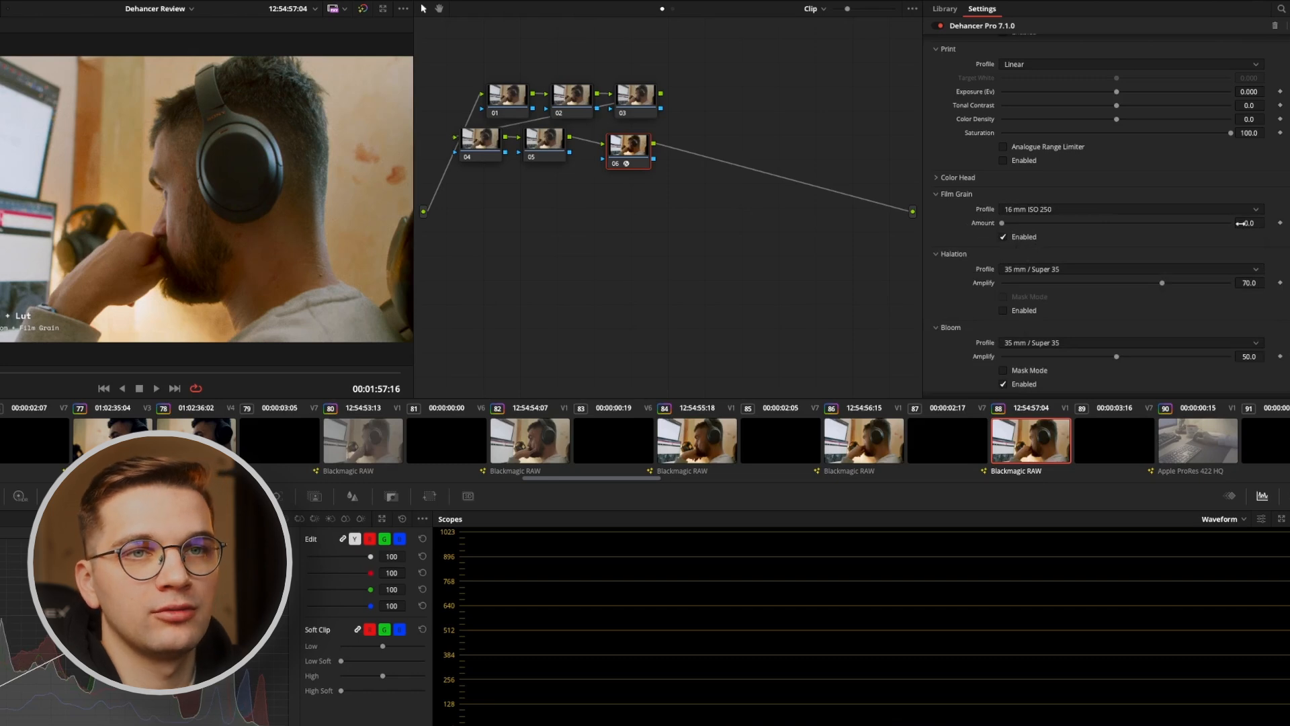
Compare the image with Film Grain off and on, and review the other Dehancer tools from Film Damage through Overscan and Vignette
{"action": "left_click", "coordinate": [1004, 238]}
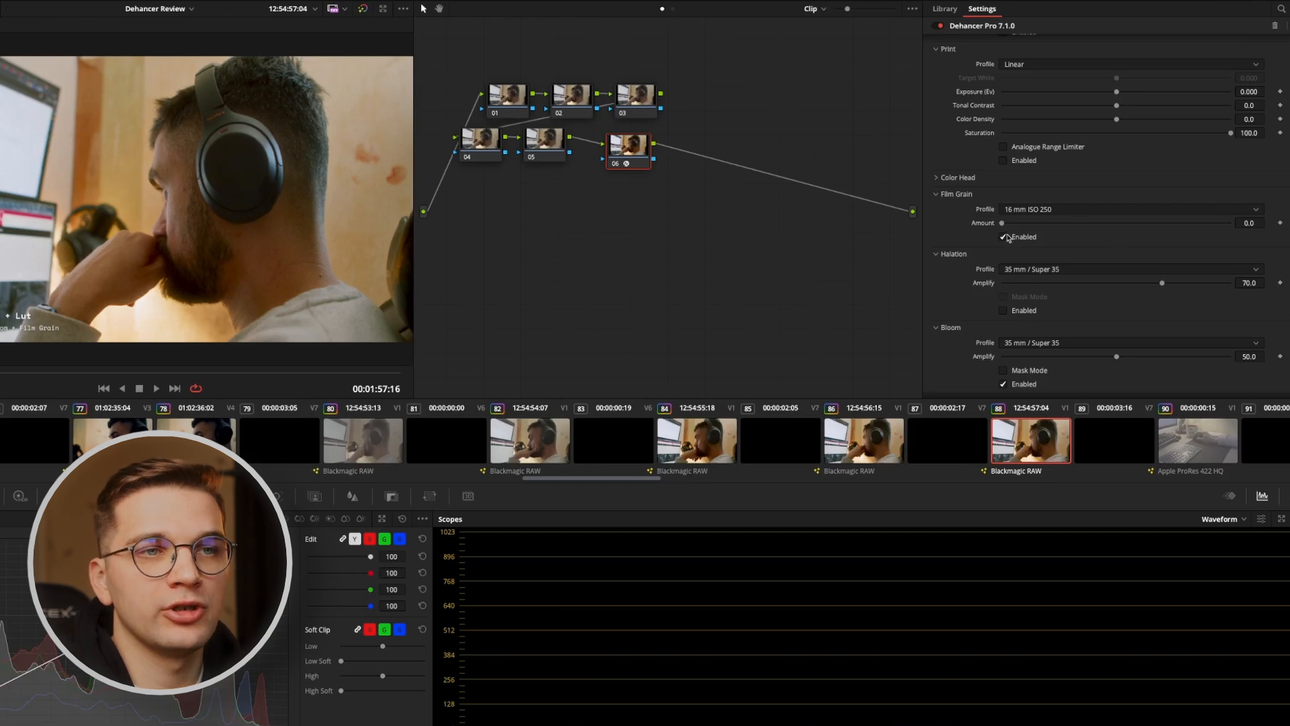
{"action": "left_click", "coordinate": [1003, 237]}
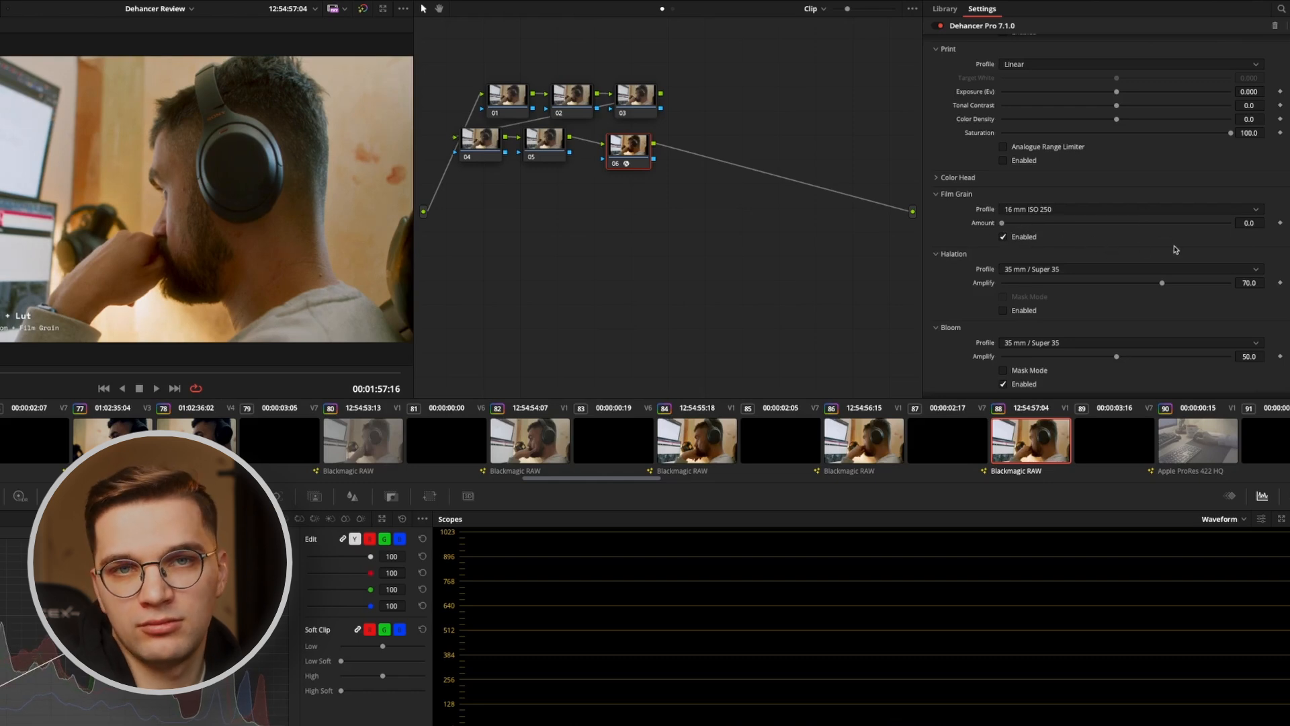
{"action": "scroll", "coordinate": [1041, 290], "scroll_direction": "down", "scroll_amount": 3}
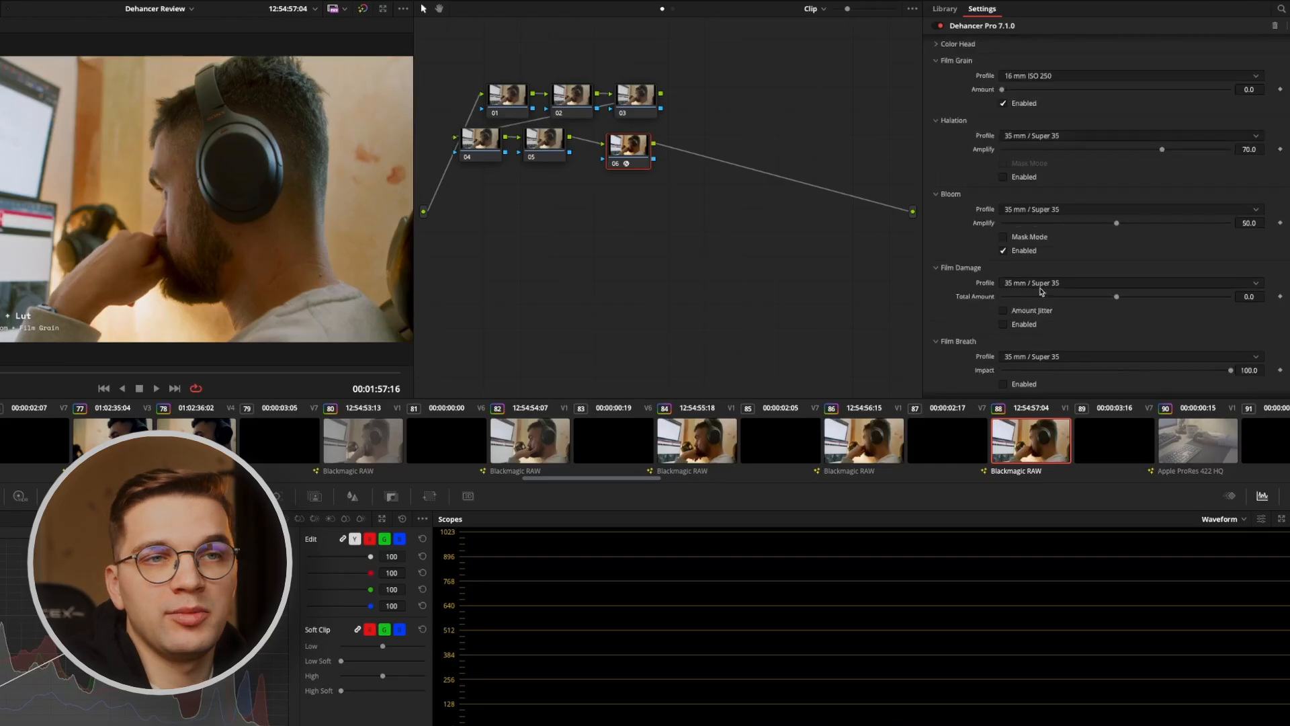
{"action": "scroll", "coordinate": [1070, 279], "scroll_direction": "down", "scroll_amount": 1}
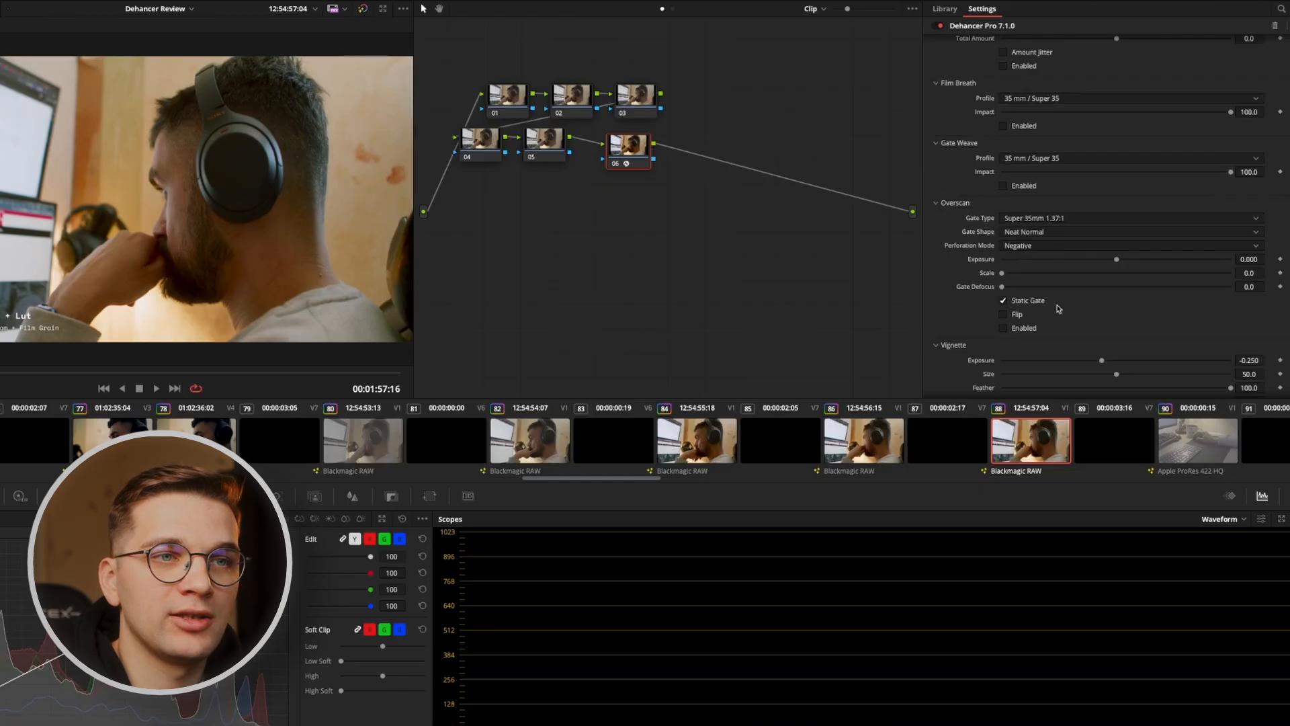
{"action": "scroll", "coordinate": [1059, 309], "scroll_direction": "up", "scroll_amount": 8}
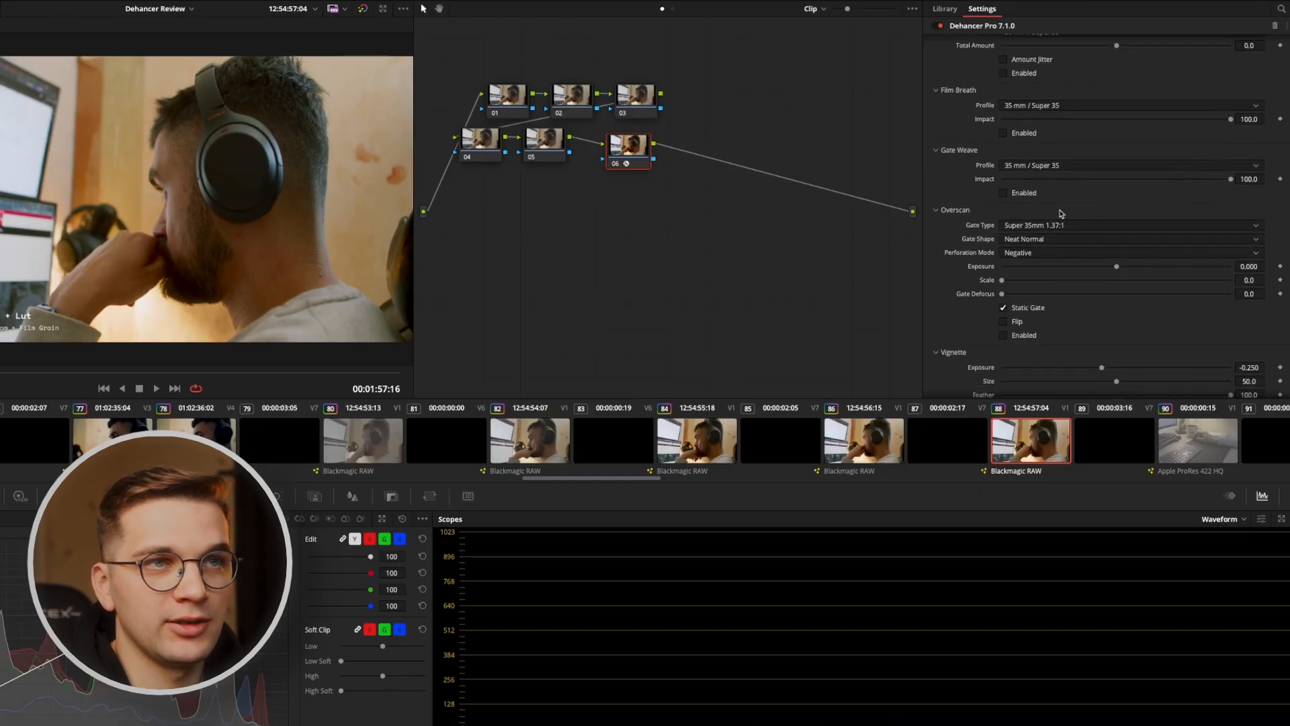
{"action": "scroll", "coordinate": [1072, 226], "scroll_direction": "up", "scroll_amount": 10}
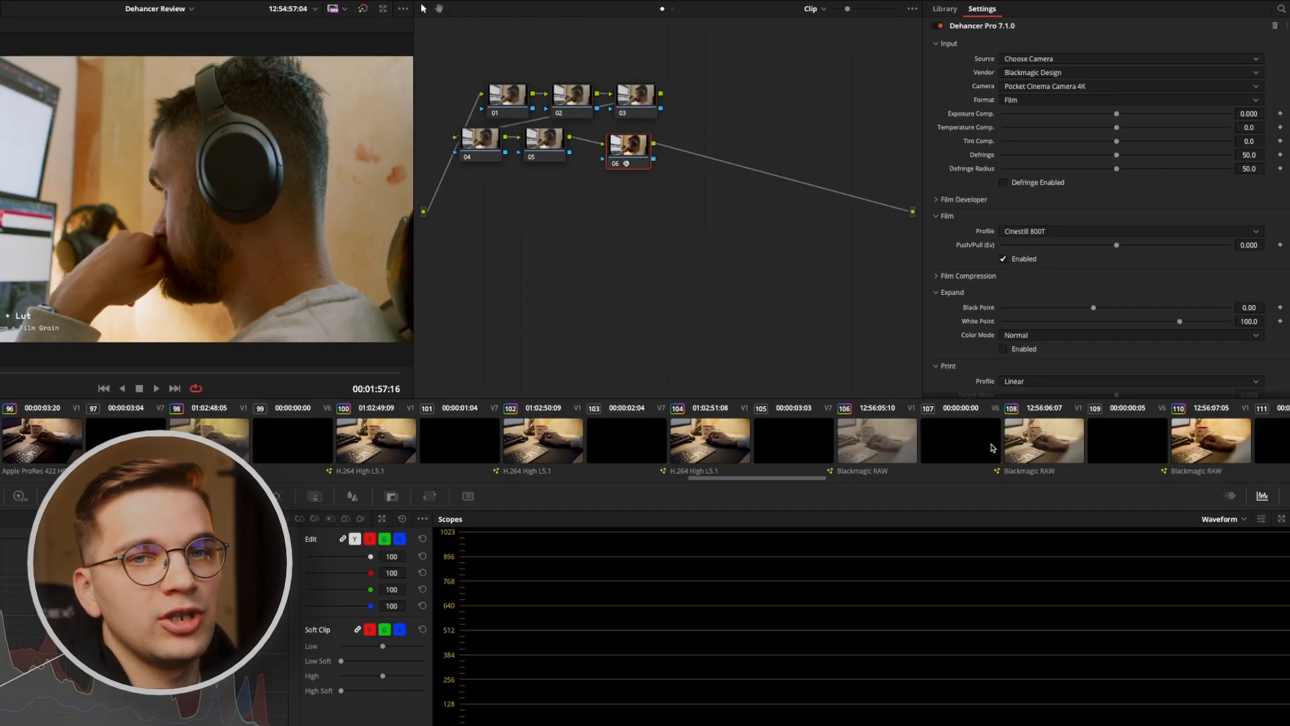
Disable all Dehancer tools on node 05 of clip 157, the Canon EOS R shot of the player in a green vest
{"action": "scroll", "coordinate": [992, 448], "scroll_direction": "right", "scroll_amount": 10}
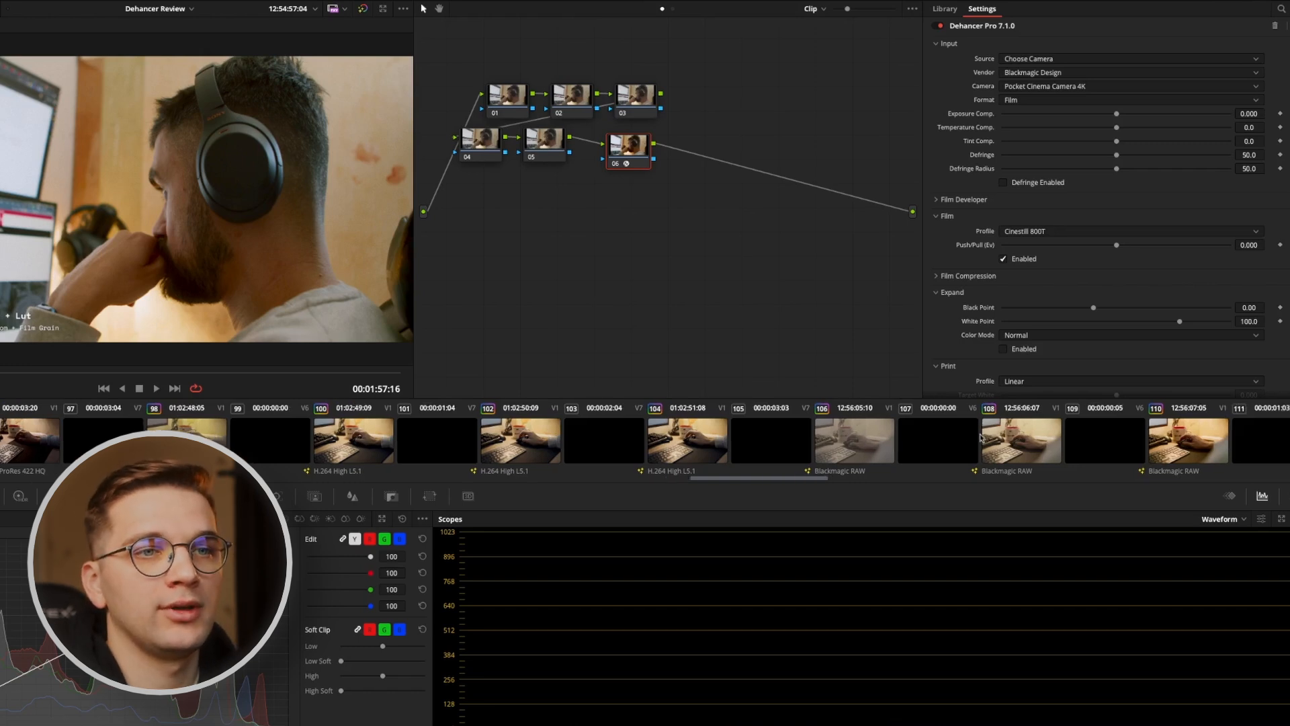
{"action": "left_click", "coordinate": [677, 448]}
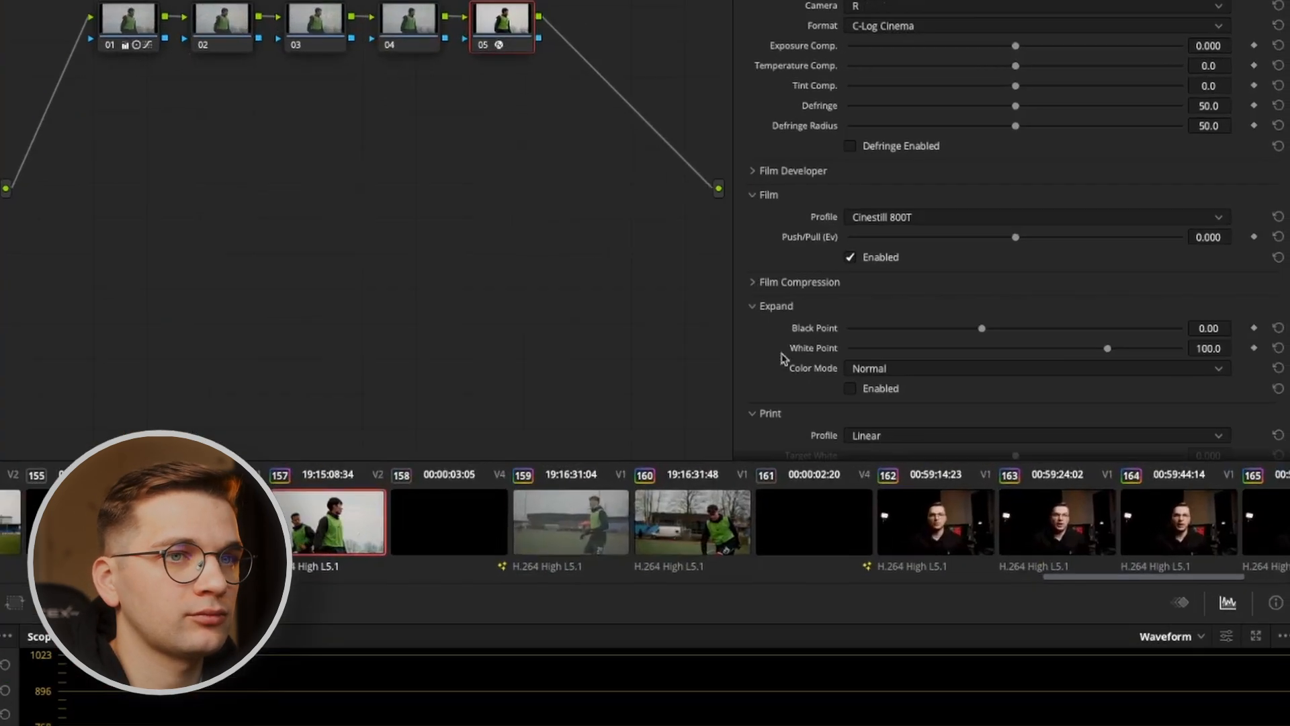
{"action": "scroll", "coordinate": [1035, 336], "scroll_direction": "down", "scroll_amount": 10}
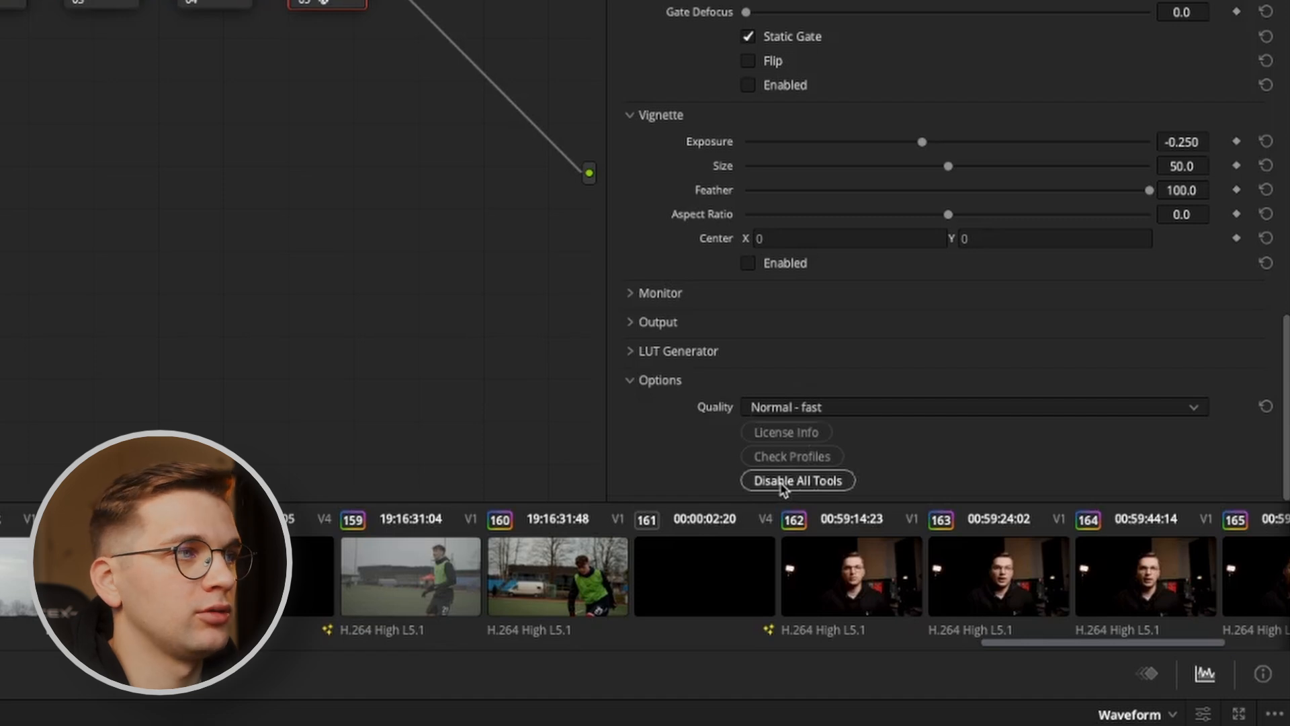
{"action": "scroll", "coordinate": [786, 470], "scroll_direction": "up", "scroll_amount": 10}
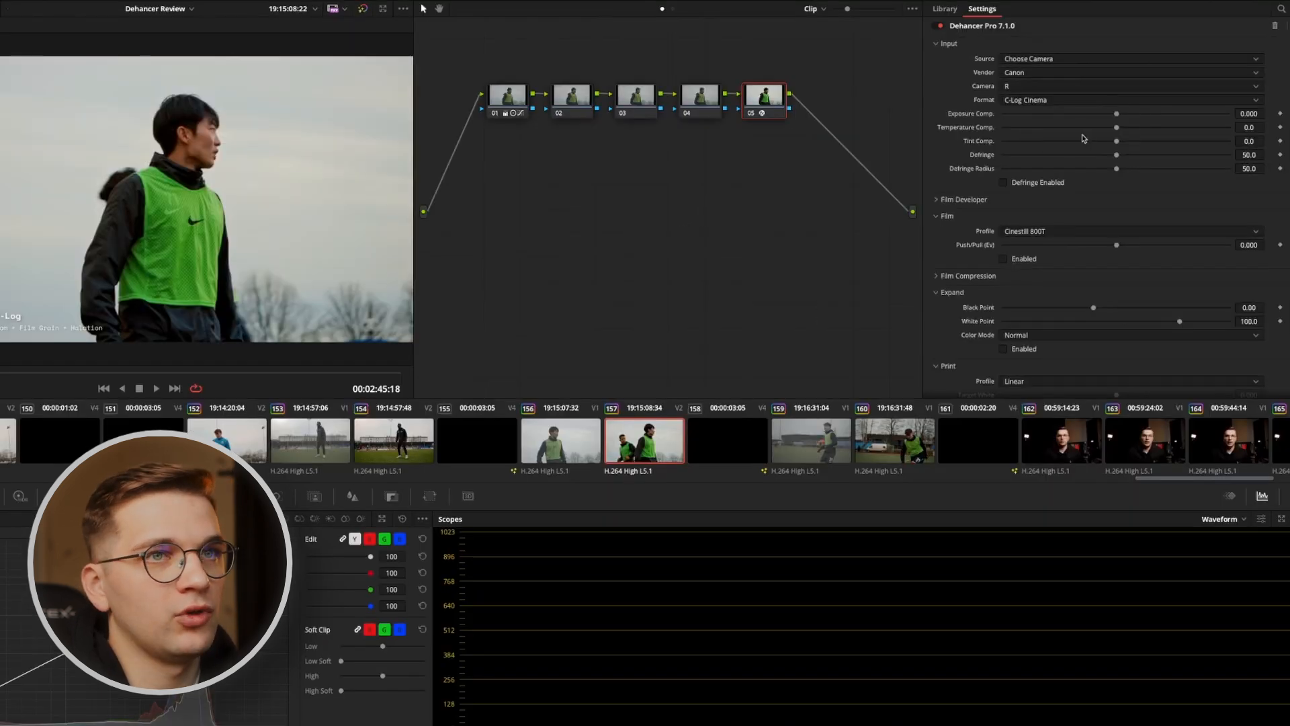
Compare the clip with the whole Dehancer effect off and on, and check the enabled state of its tools down to Vignette
{"action": "left_click", "coordinate": [940, 26]}
{"action": "left_click", "coordinate": [940, 26]}
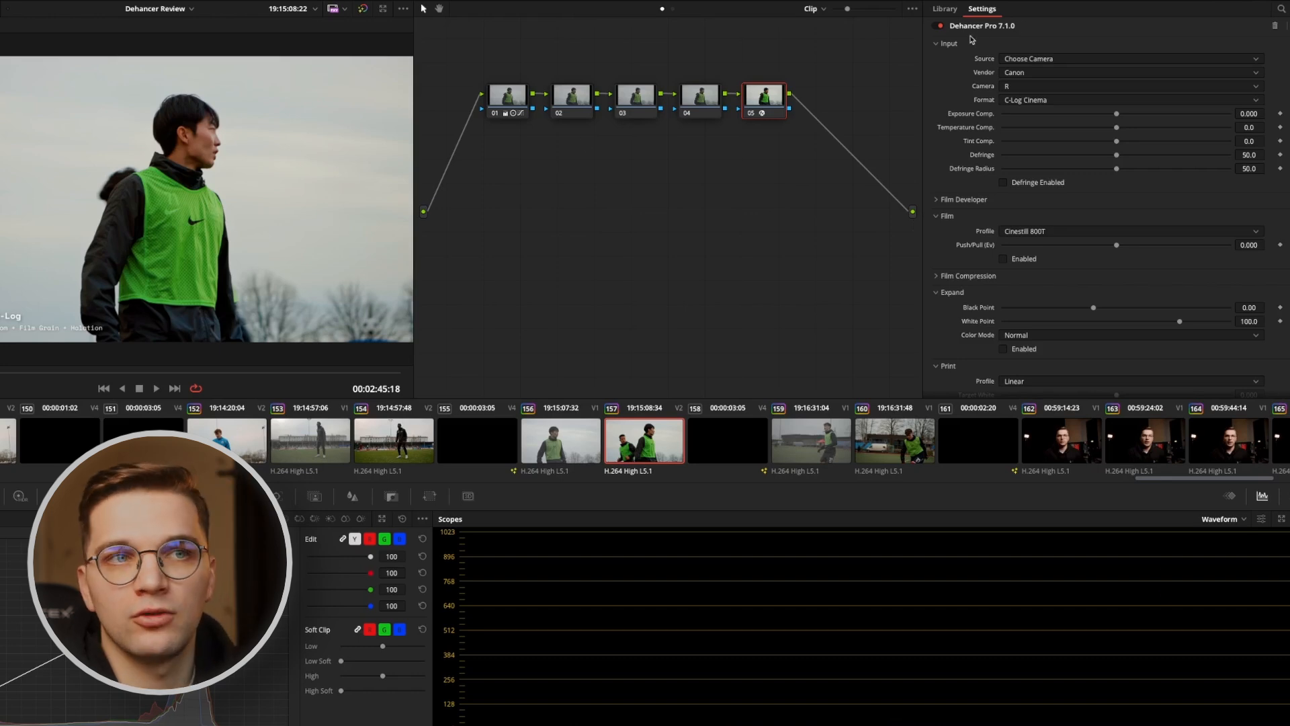
{"action": "scroll", "coordinate": [1088, 262], "scroll_direction": "down", "scroll_amount": 5}
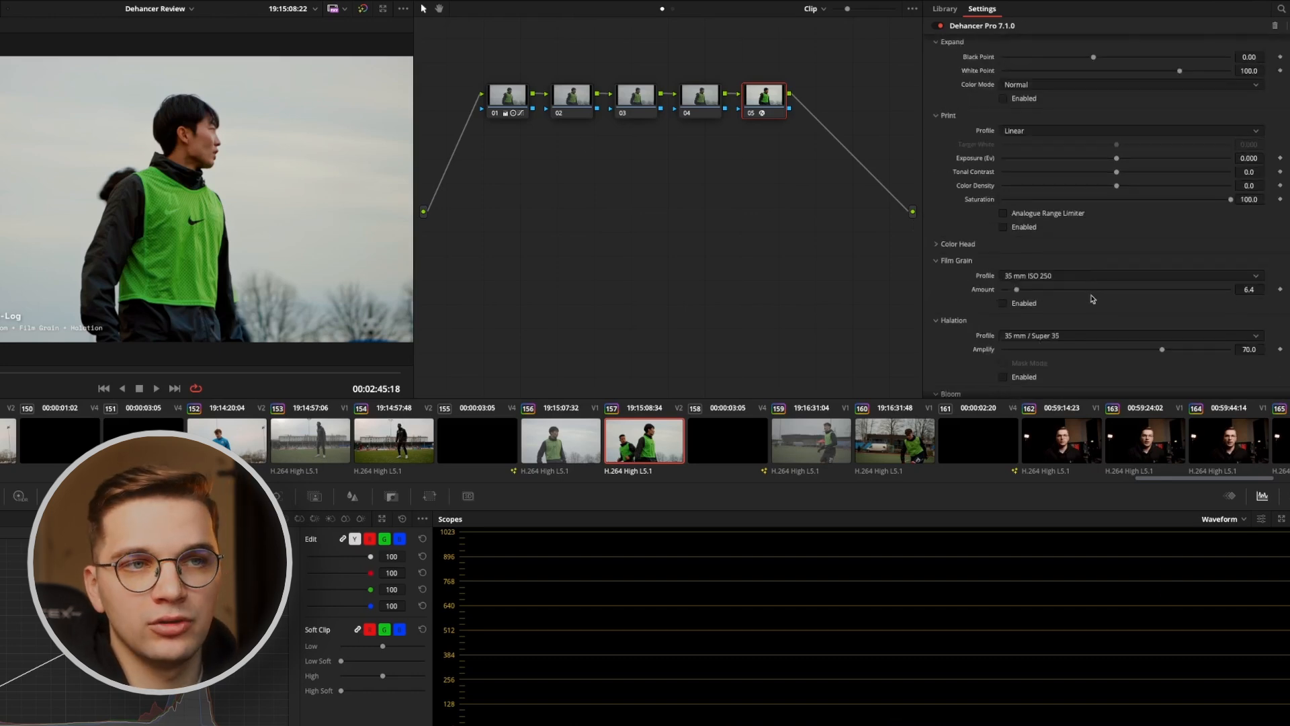
{"action": "scroll", "coordinate": [1052, 270], "scroll_direction": "down", "scroll_amount": 10}
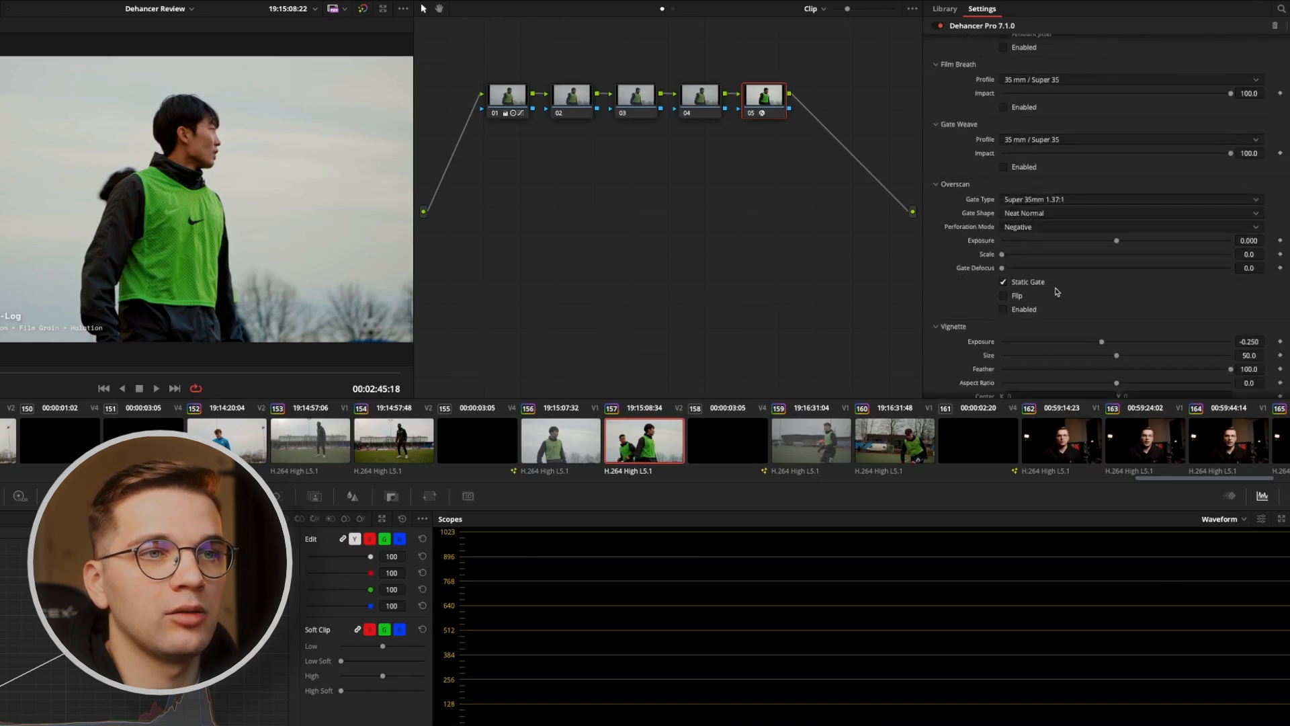
{"action": "scroll", "coordinate": [1038, 262], "scroll_direction": "up", "scroll_amount": 1}
{"action": "scroll", "coordinate": [1005, 107], "scroll_direction": "up", "scroll_amount": 15}
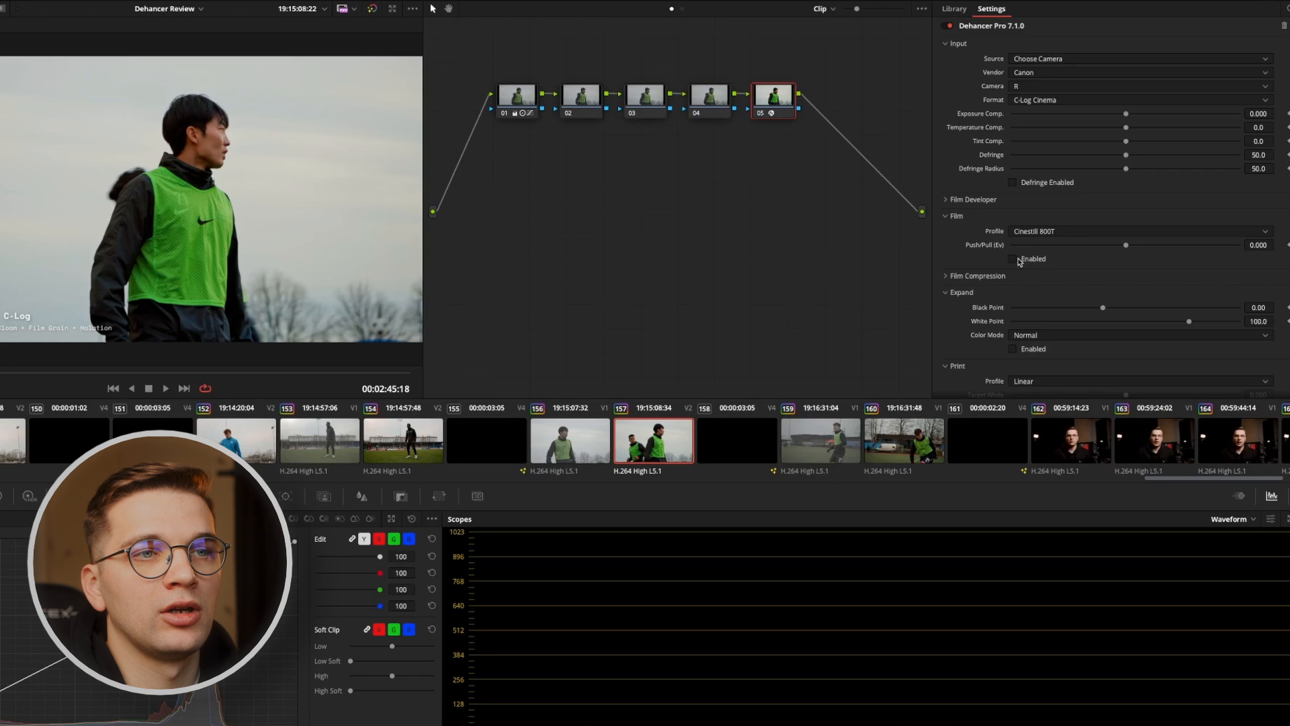
Enable the Film tool with the Cinestill 800T profile, comparing the image with it off and on
{"action": "left_click", "coordinate": [1097, 259]}
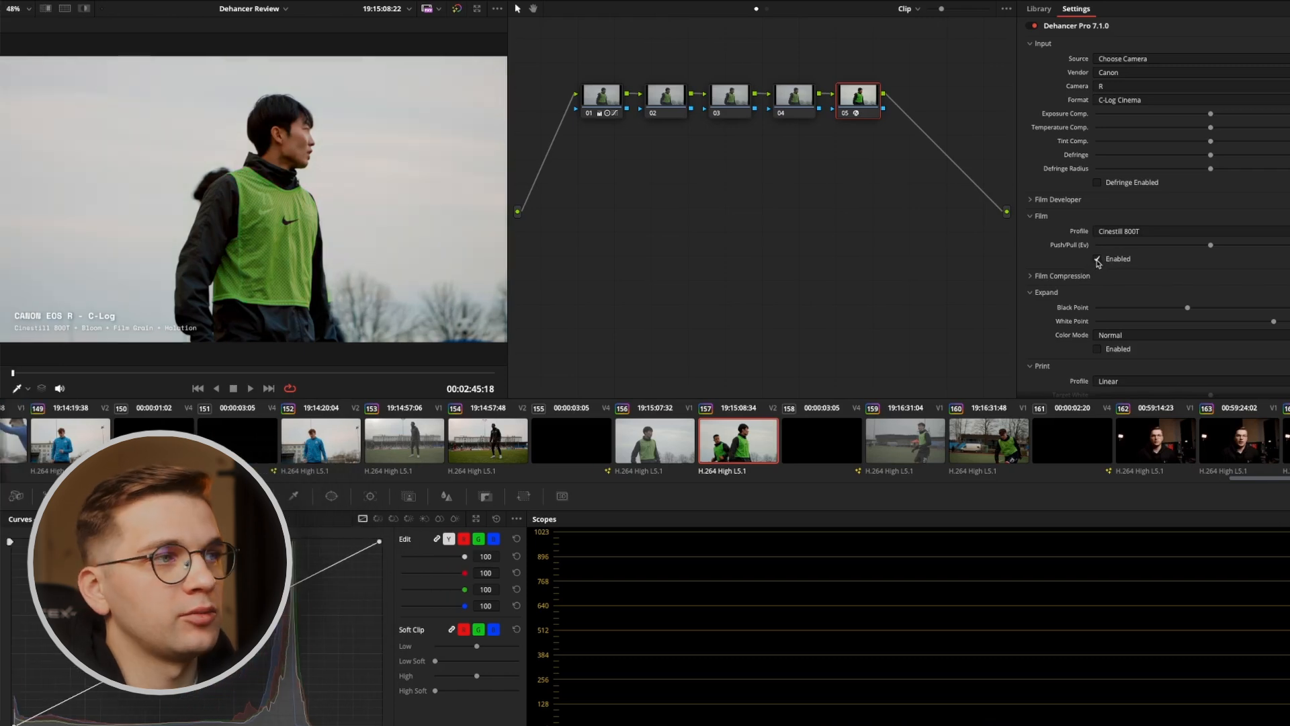
{"action": "left_click", "coordinate": [1098, 260]}
{"action": "left_click", "coordinate": [1097, 260]}
Try the AGFA Chrome RSX II 200 (Exp. 2006) and Adox Color Implosion 100 film profiles on the green-vest shot
{"action": "left_click", "coordinate": [1121, 231]}
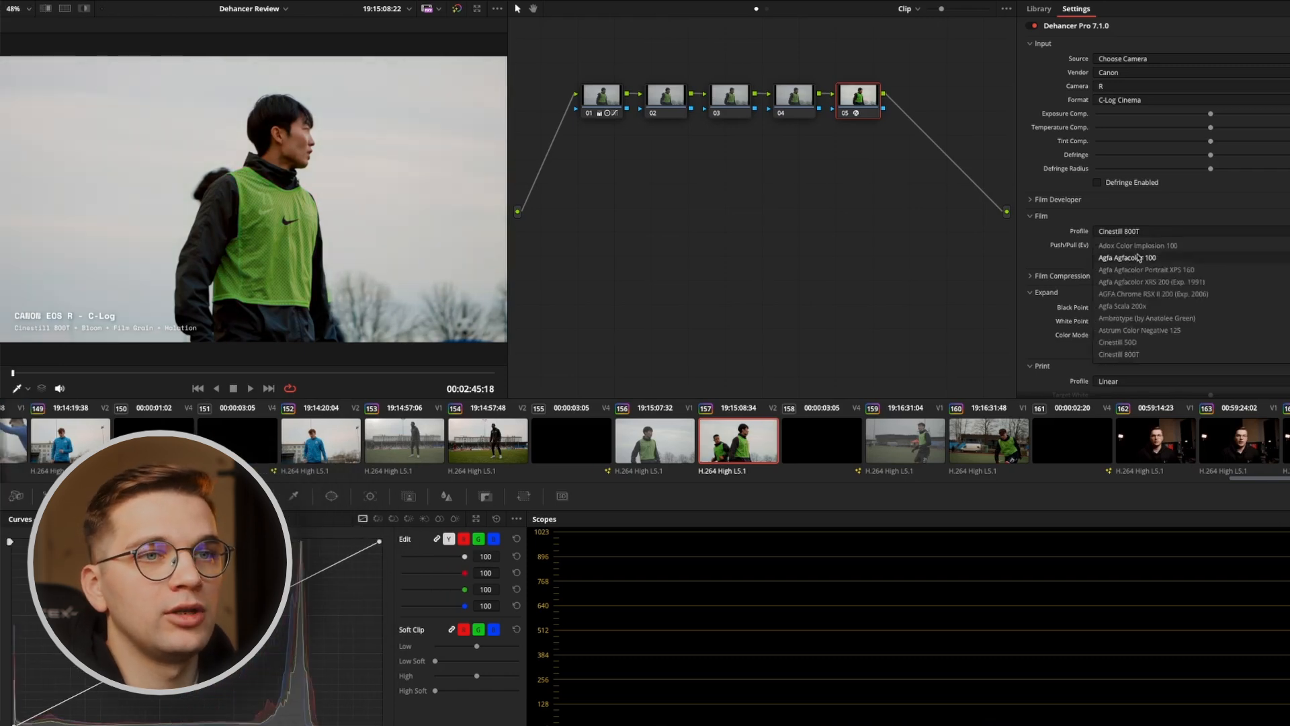
{"action": "left_click", "coordinate": [1123, 297]}
{"action": "left_click", "coordinate": [1143, 231]}
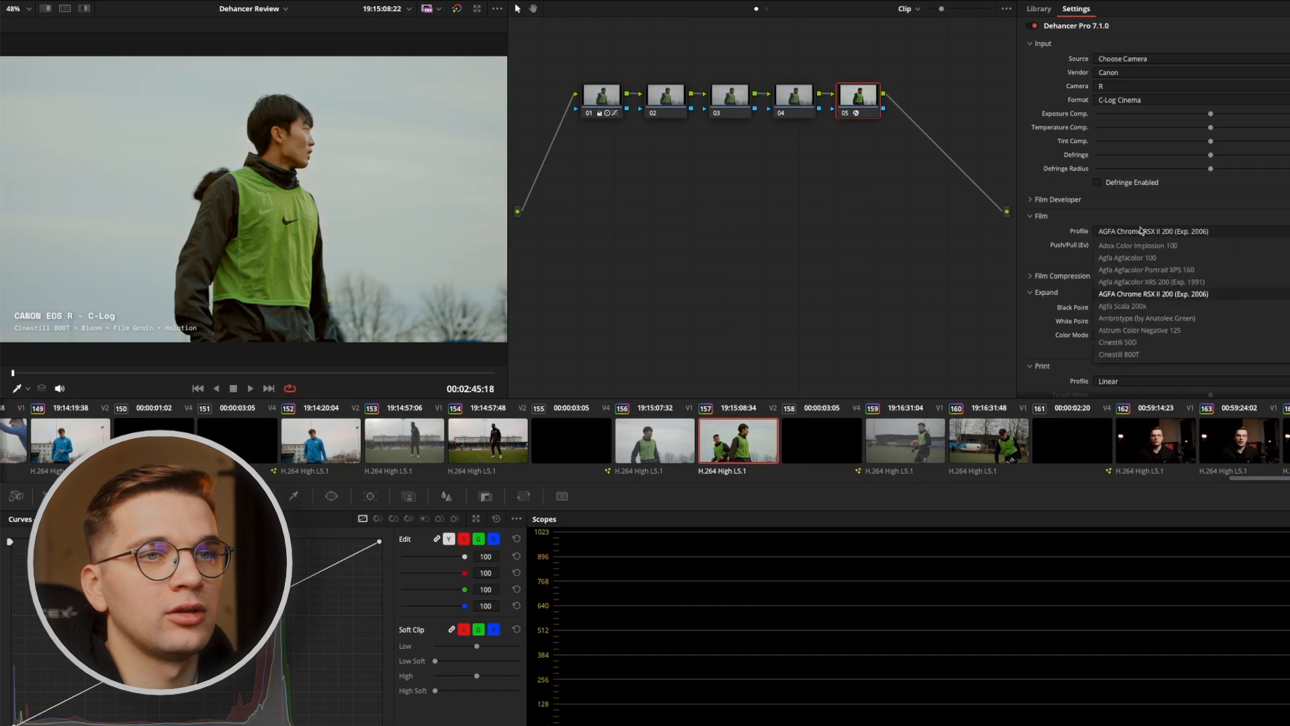
{"action": "left_click", "coordinate": [1137, 246]}
Set the Film tool's profile to Kodak Vision3 250D, and pick one more film stock for comparison
{"action": "left_click", "coordinate": [1142, 233]}
{"action": "scroll", "coordinate": [1167, 283], "scroll_direction": "down", "scroll_amount": 8}
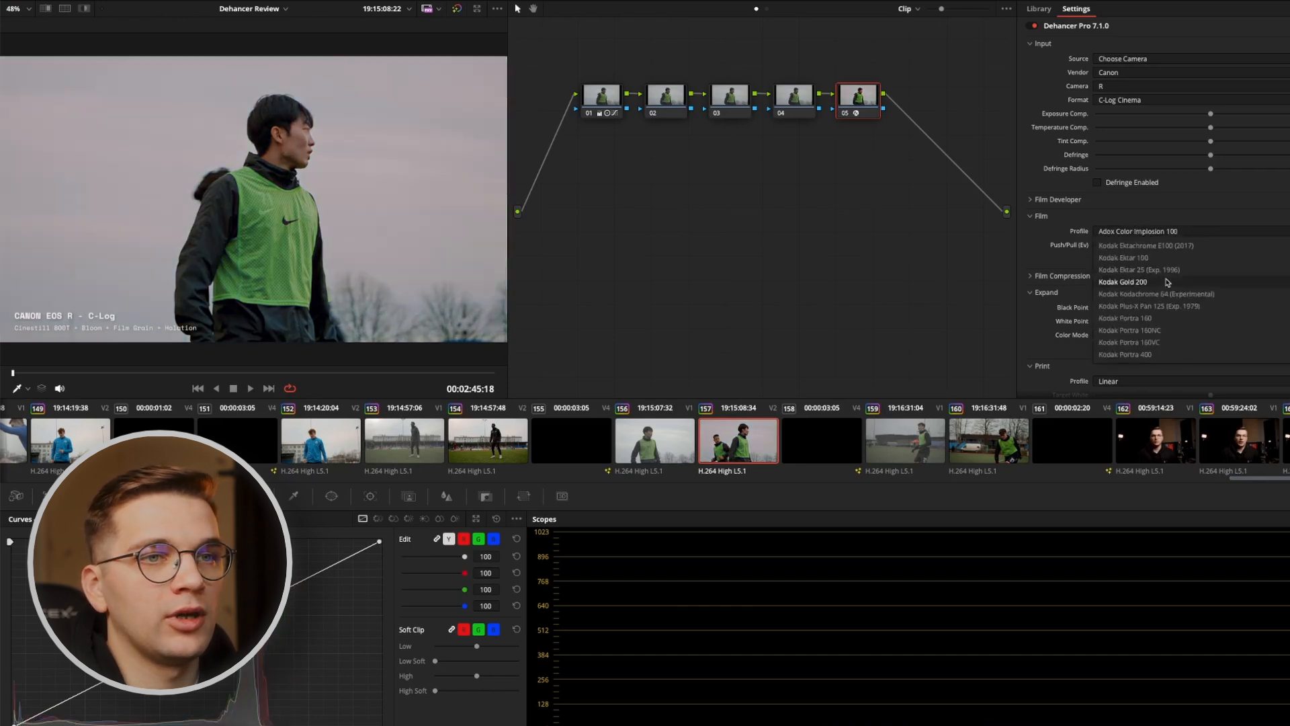
{"action": "scroll", "coordinate": [1158, 299], "scroll_direction": "down", "scroll_amount": 5}
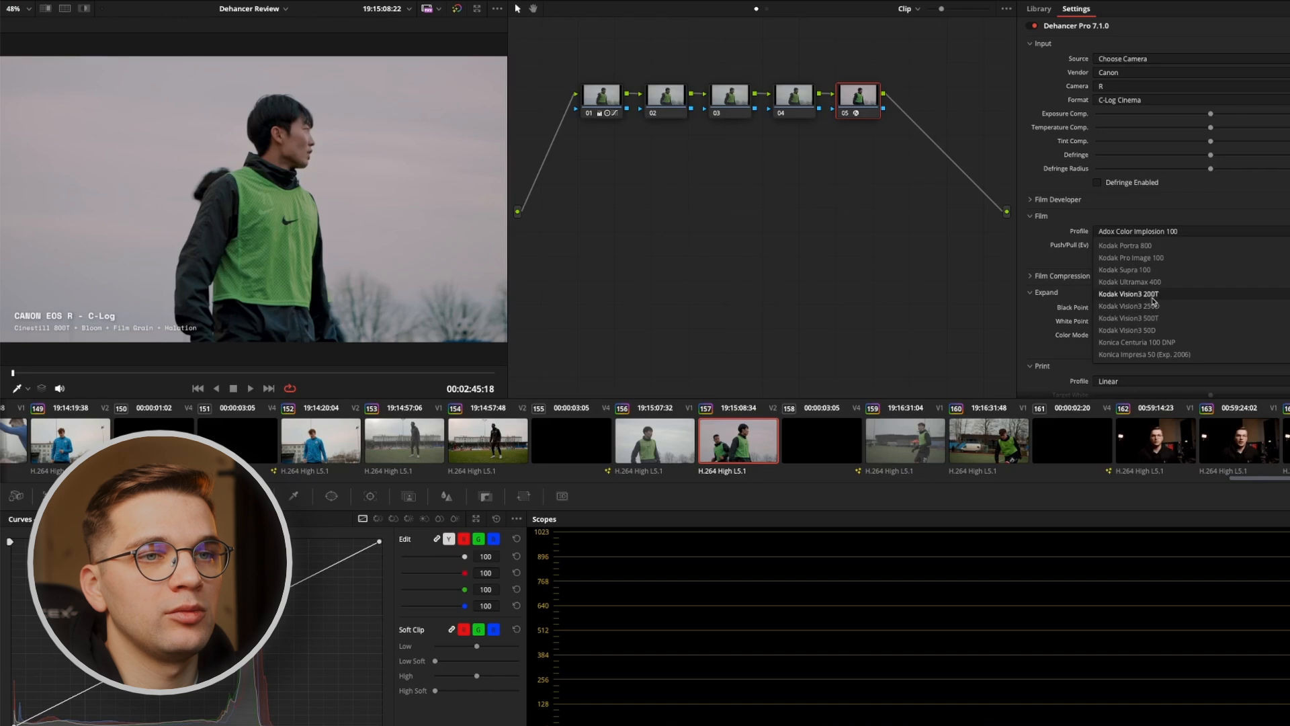
{"action": "left_click", "coordinate": [1152, 296]}
{"action": "left_click", "coordinate": [1173, 311]}
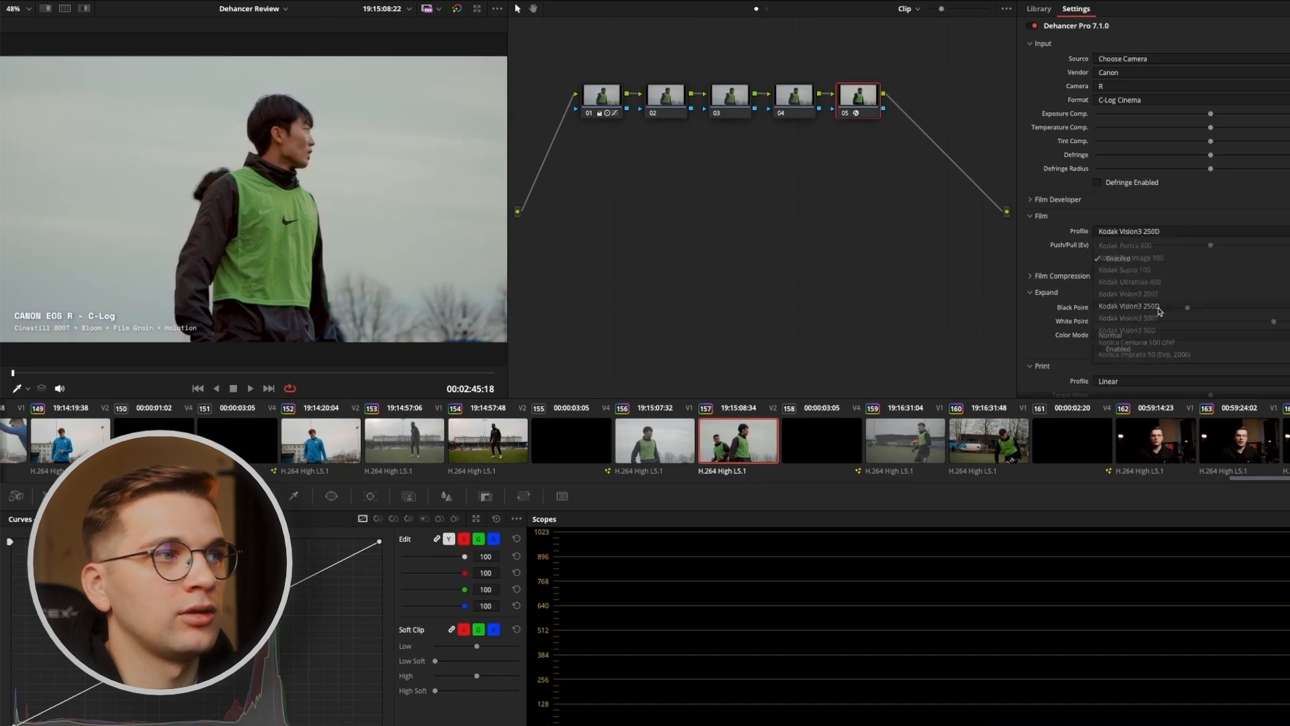
{"action": "left_click", "coordinate": [1154, 232]}
{"action": "left_click", "coordinate": [1158, 330]}
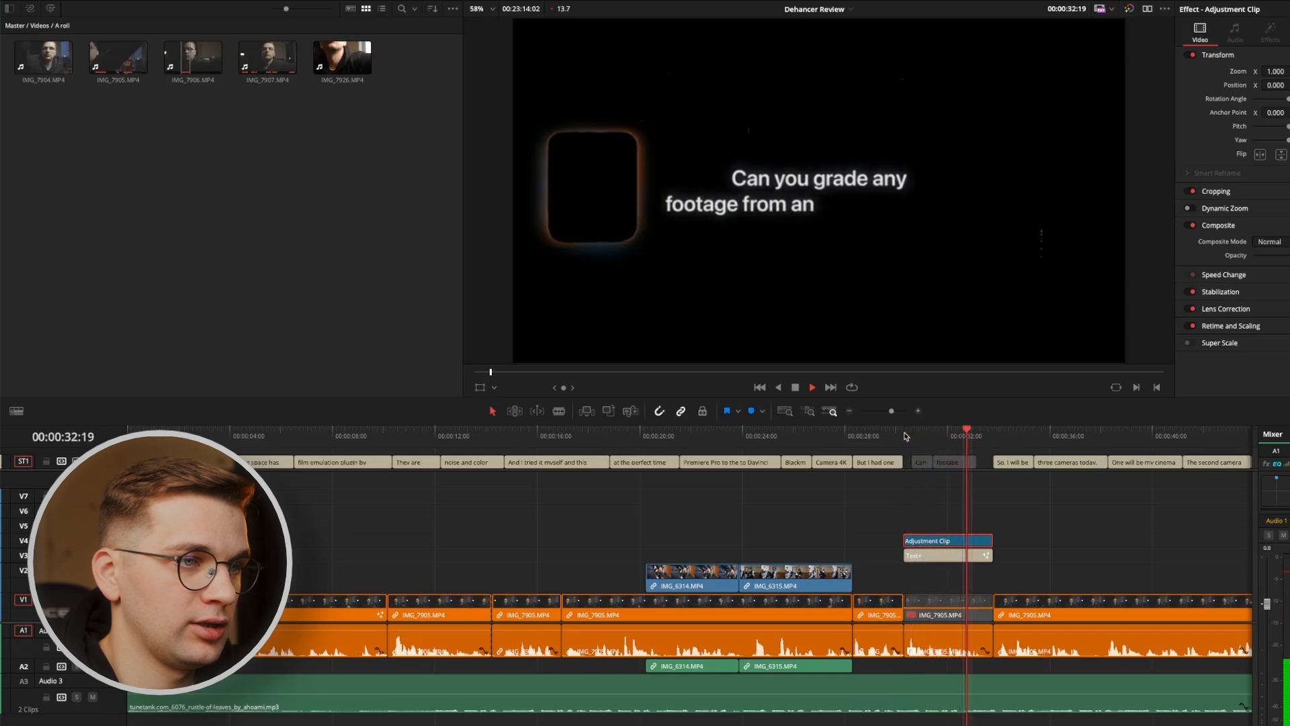
Park the edit timeline on the "Can you grade any footage from any camera with it?" title and locate Adjustment Clip among the effects
{"action": "left_click", "coordinate": [938, 438]}
{"action": "left_click_drag", "start_coordinate": [957, 442], "coordinate": [962, 430]}
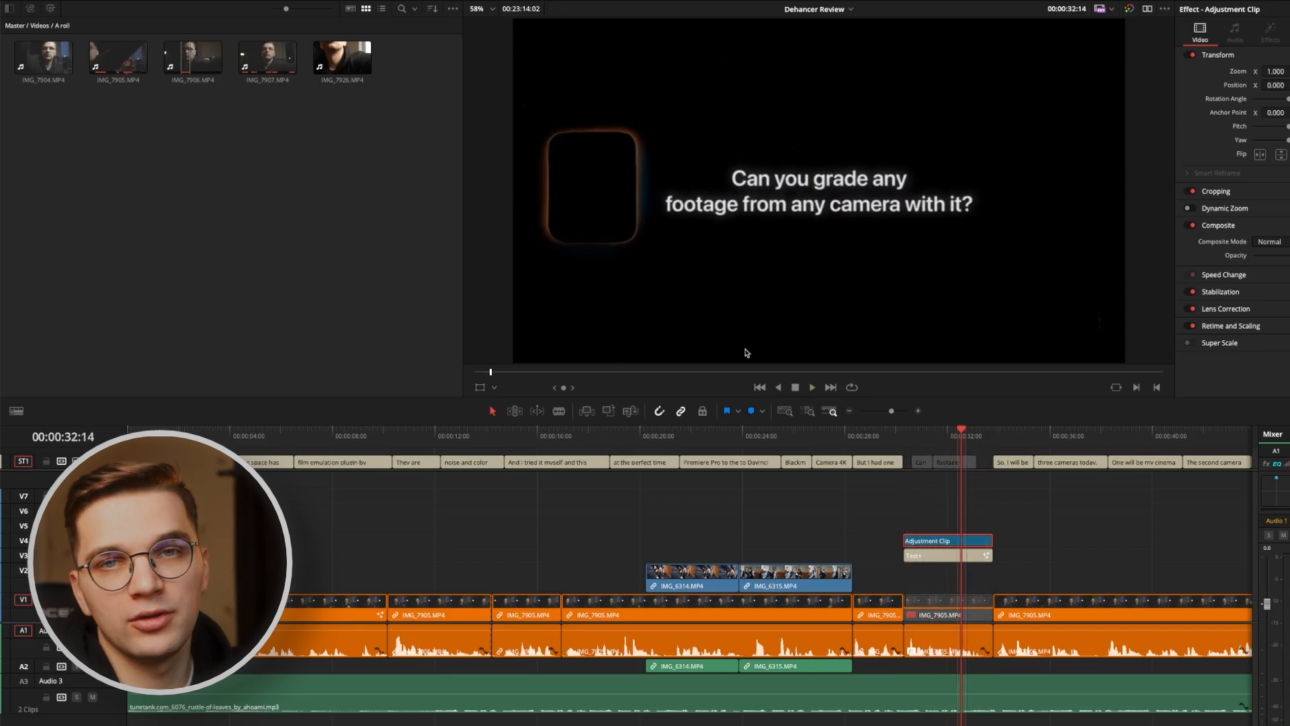
{"action": "left_click", "coordinate": [121, 1]}
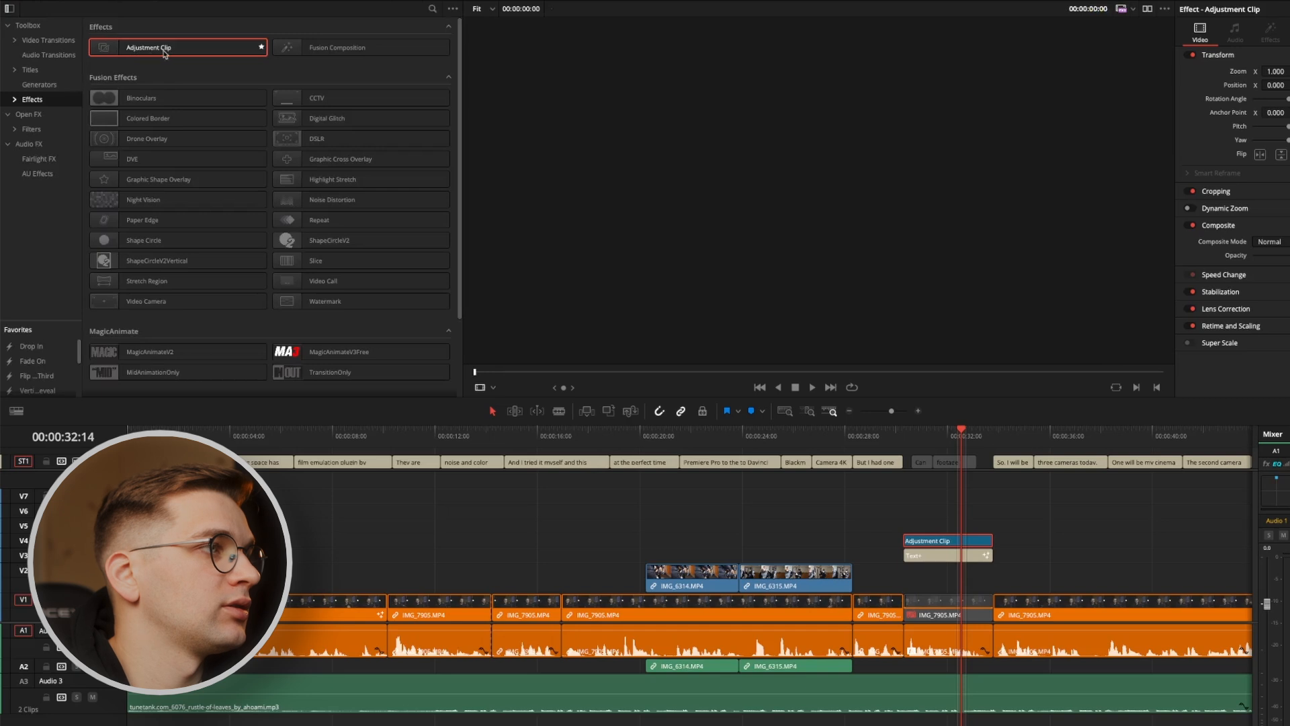
Move the adjustment clip to the track beneath the Text+ title and view it on the Color page at about 00:00:32:16
{"action": "left_click", "coordinate": [935, 558]}
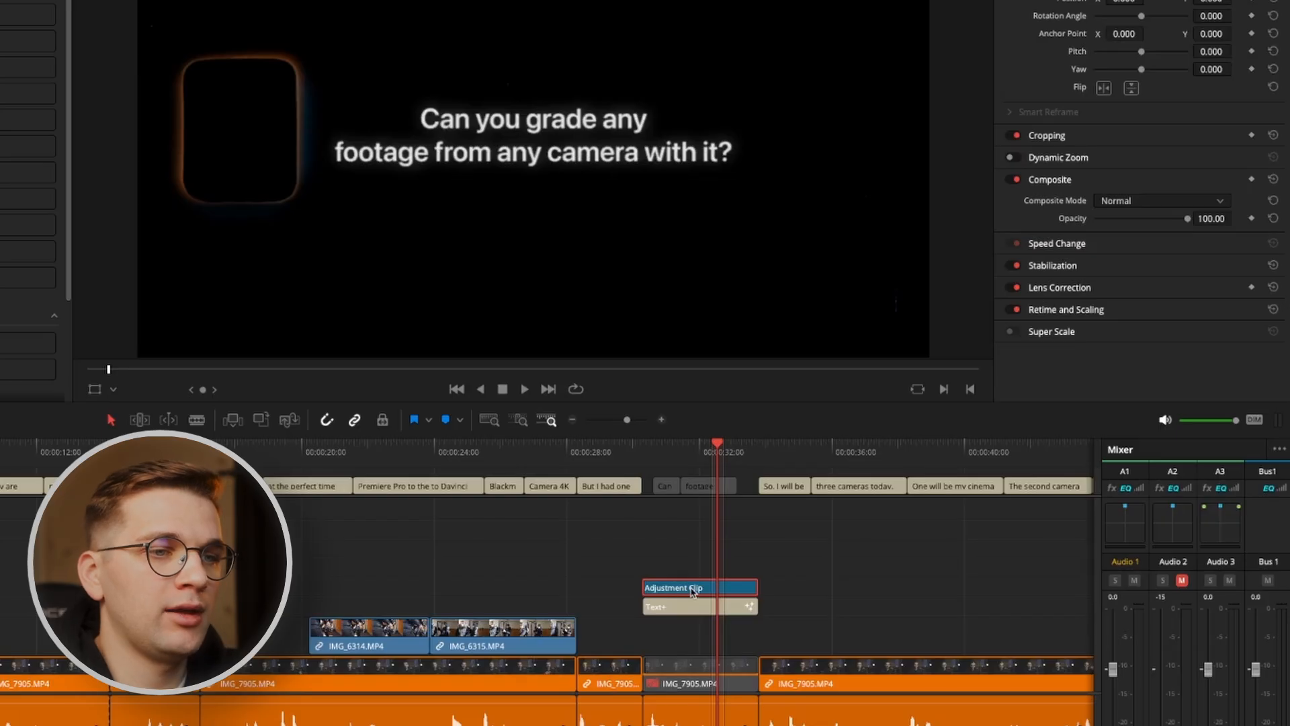
{"action": "left_click_drag", "start_coordinate": [693, 591], "coordinate": [694, 635]}
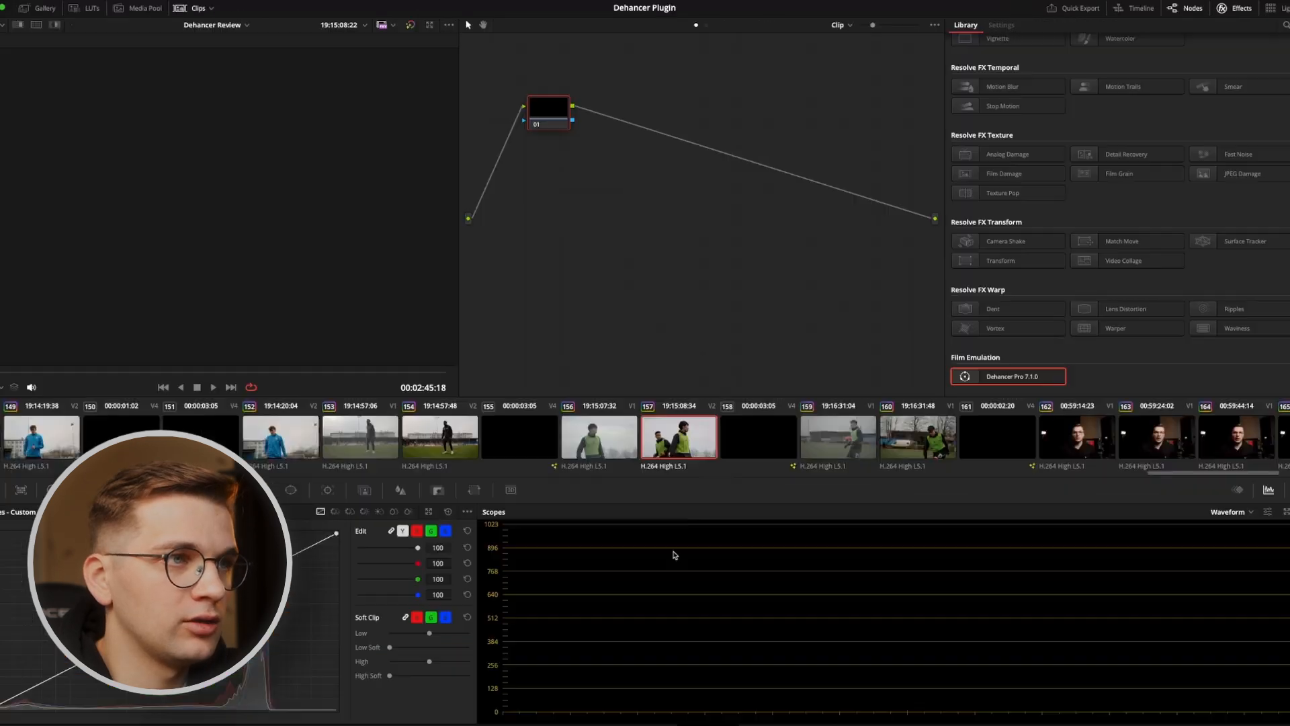
{"action": "left_click", "coordinate": [648, 454]}
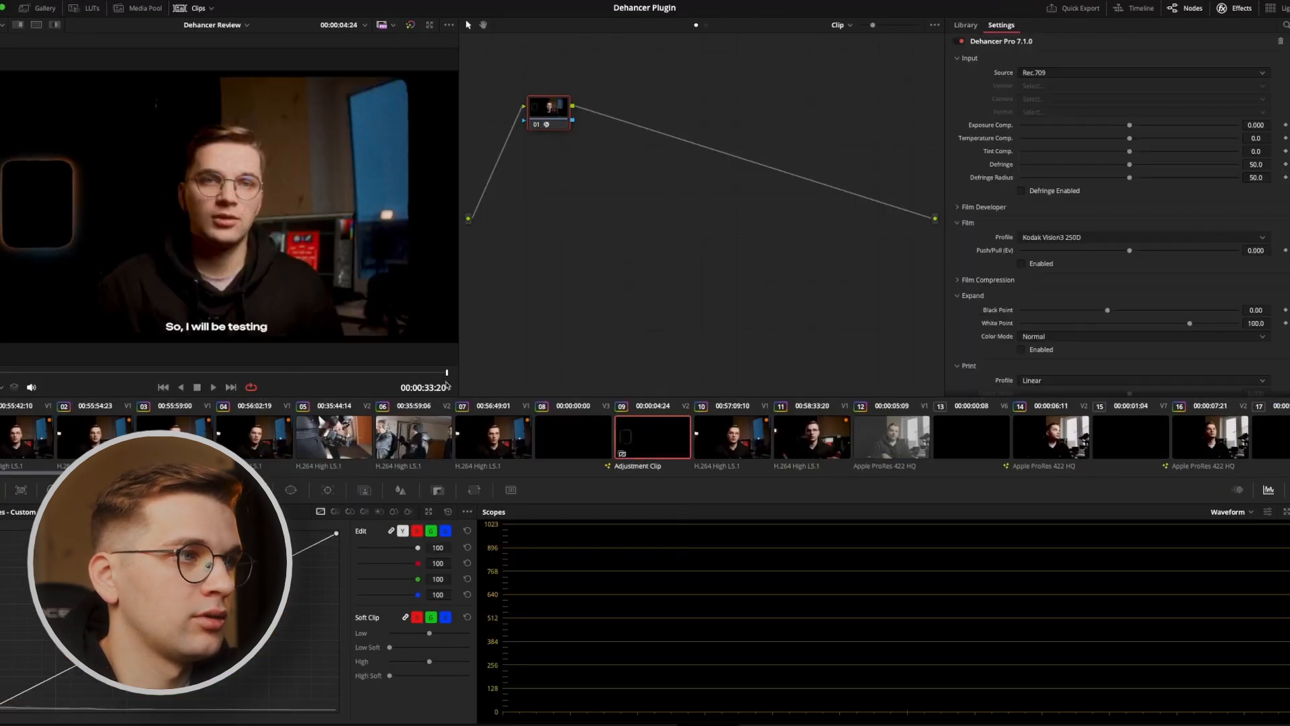
{"action": "left_click", "coordinate": [293, 372]}
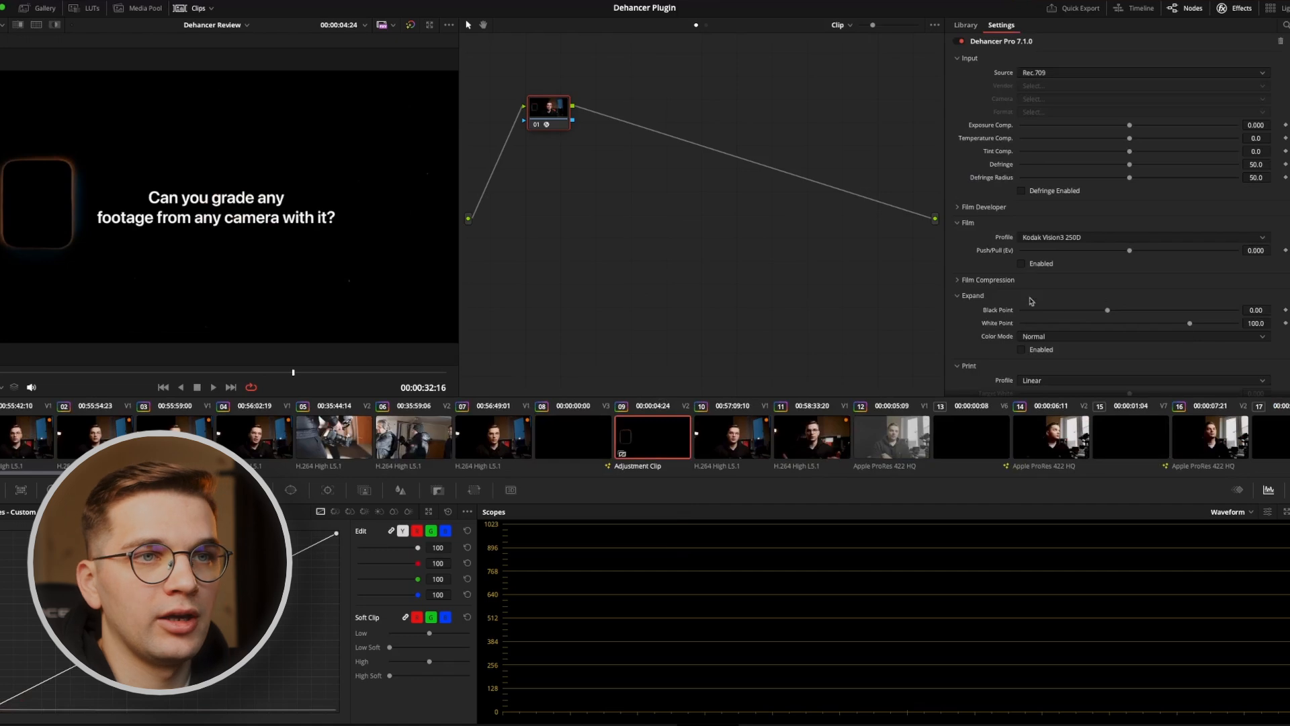
Compare the title with the adjustment clip's Film Grain, 35 mm ISO 250, off and on
{"action": "scroll", "coordinate": [1031, 302], "scroll_direction": "down", "scroll_amount": 4}
{"action": "scroll", "coordinate": [1016, 325], "scroll_direction": "down", "scroll_amount": 1}
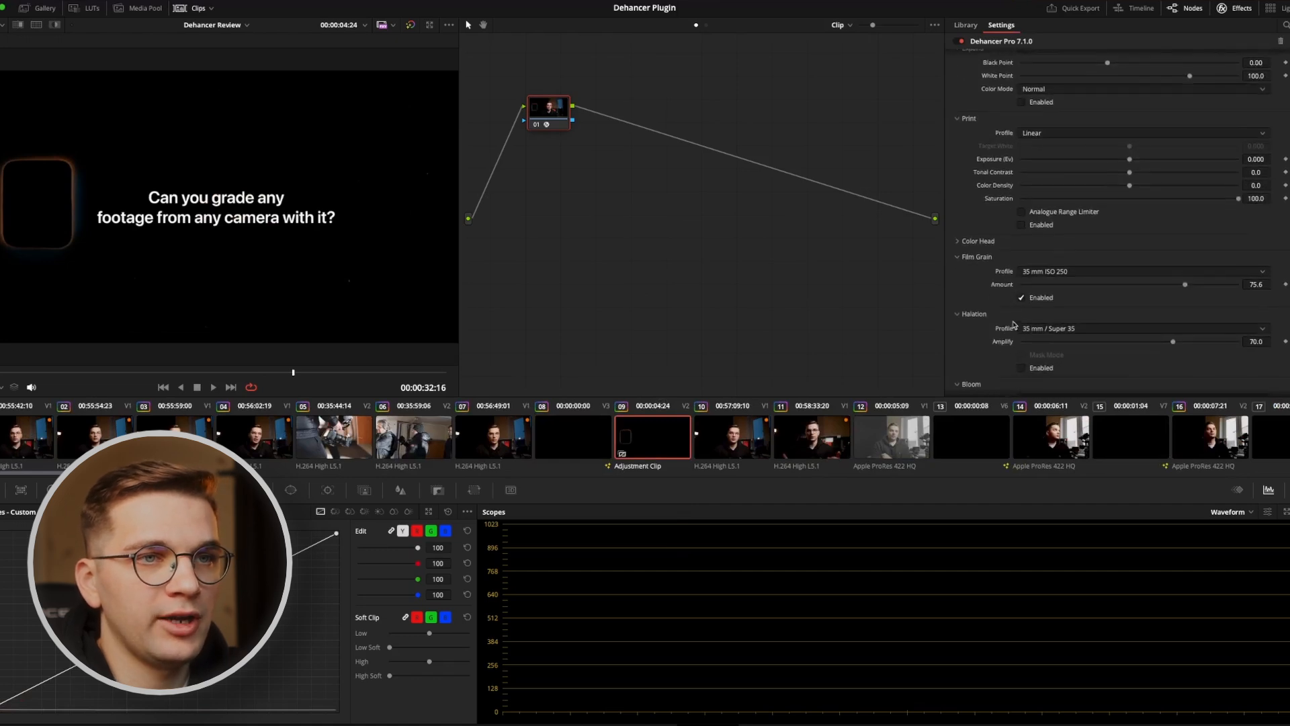
{"action": "left_click", "coordinate": [1021, 298]}
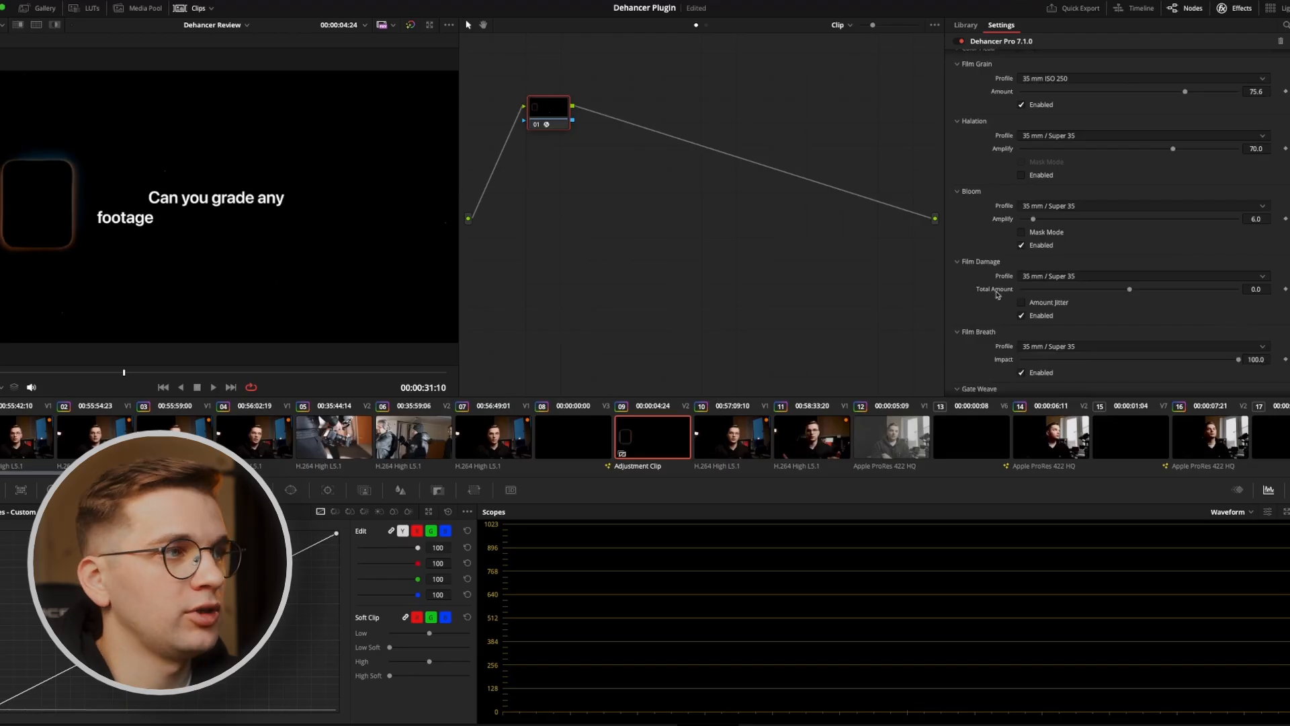
Move the adjustment clip back above the Text+ title on the edit timeline and return to the Color page
{"action": "left_click", "coordinate": [583, 724]}
{"action": "left_click_drag", "start_coordinate": [889, 571], "coordinate": [882, 535]}
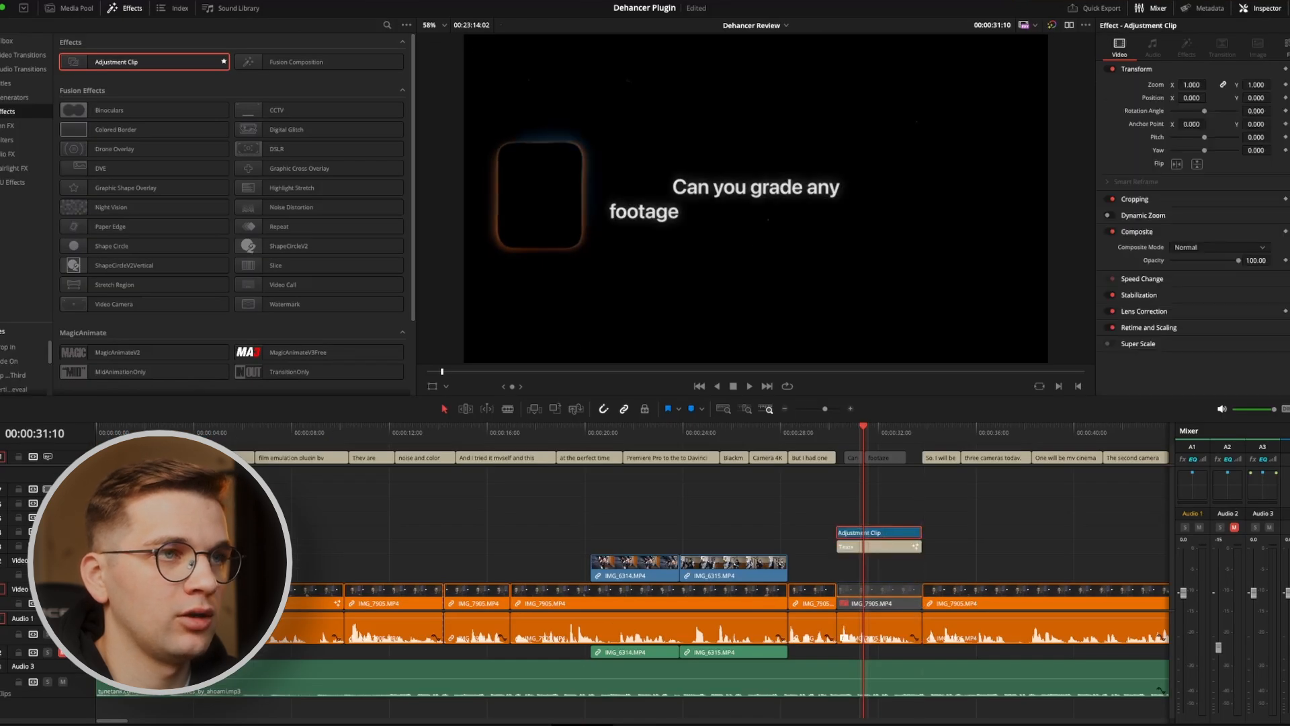
{"action": "left_click", "coordinate": [710, 724]}
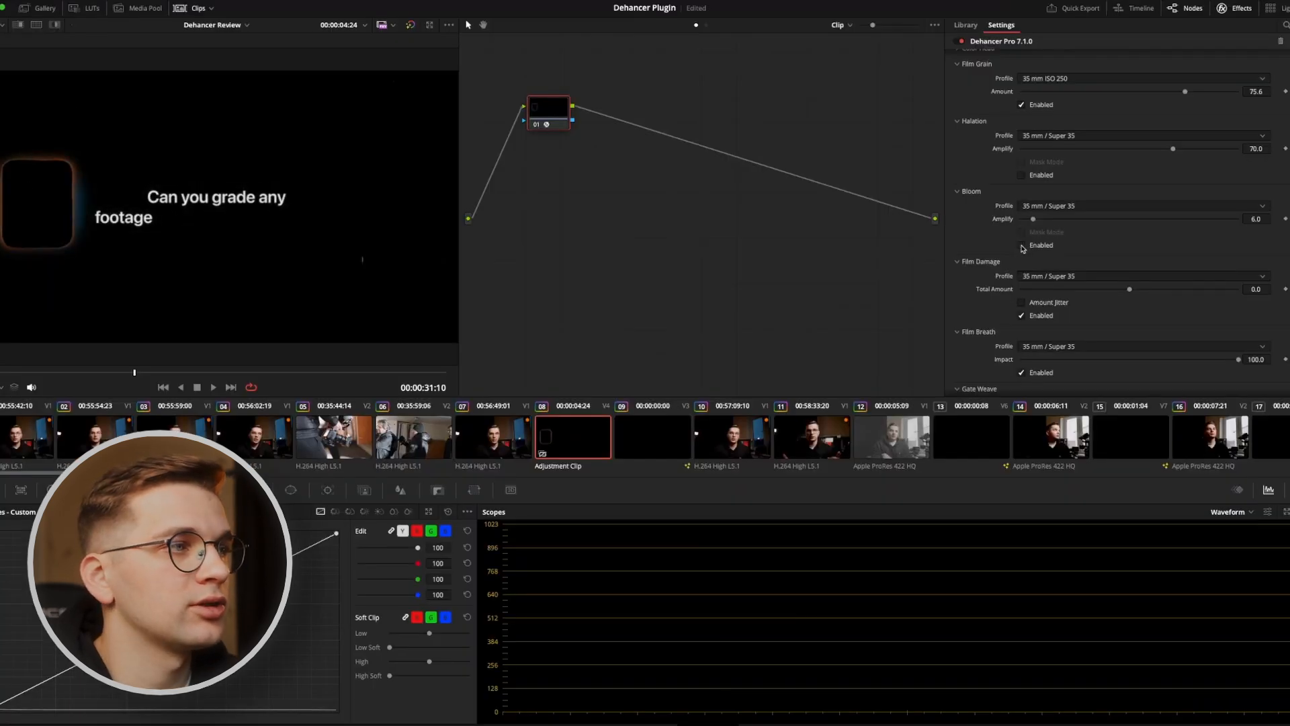
Review the adjustment clip's Overscan and Vignette settings, including the available Overscan gate types
{"action": "scroll", "coordinate": [1025, 291], "scroll_direction": "down", "scroll_amount": 10}
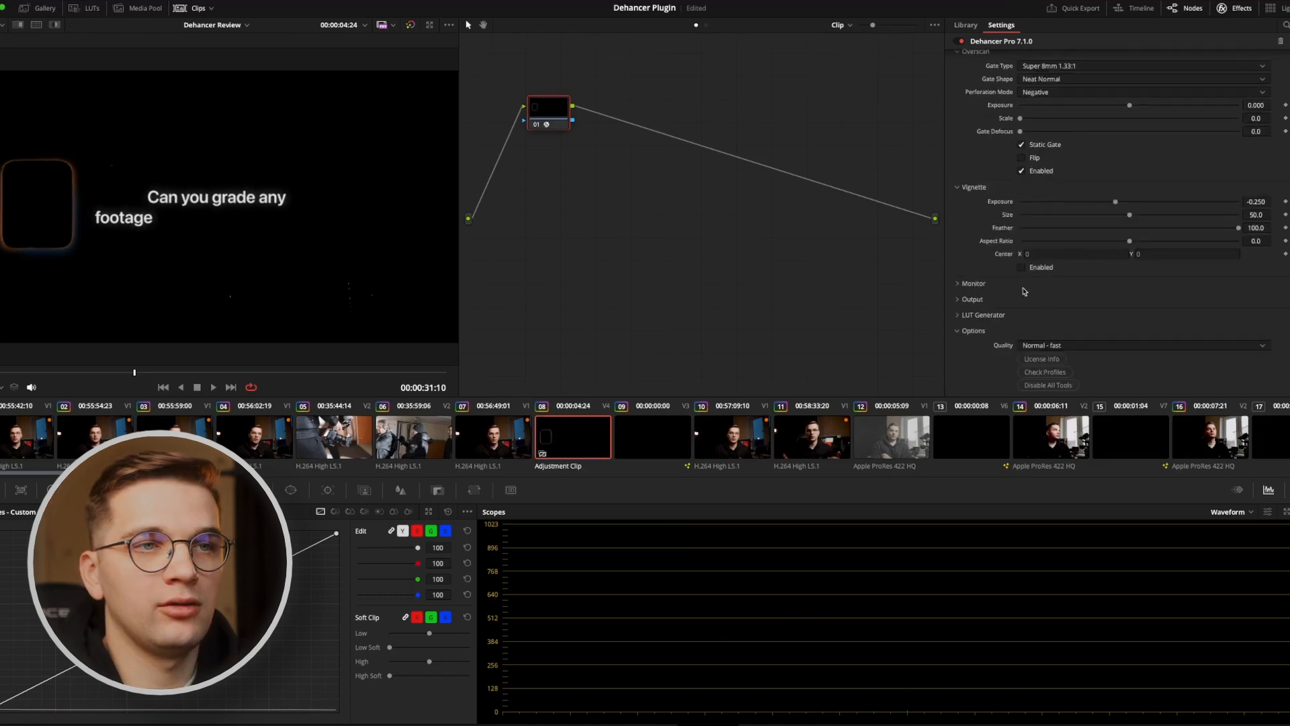
{"action": "scroll", "coordinate": [1003, 215], "scroll_direction": "up", "scroll_amount": 1}
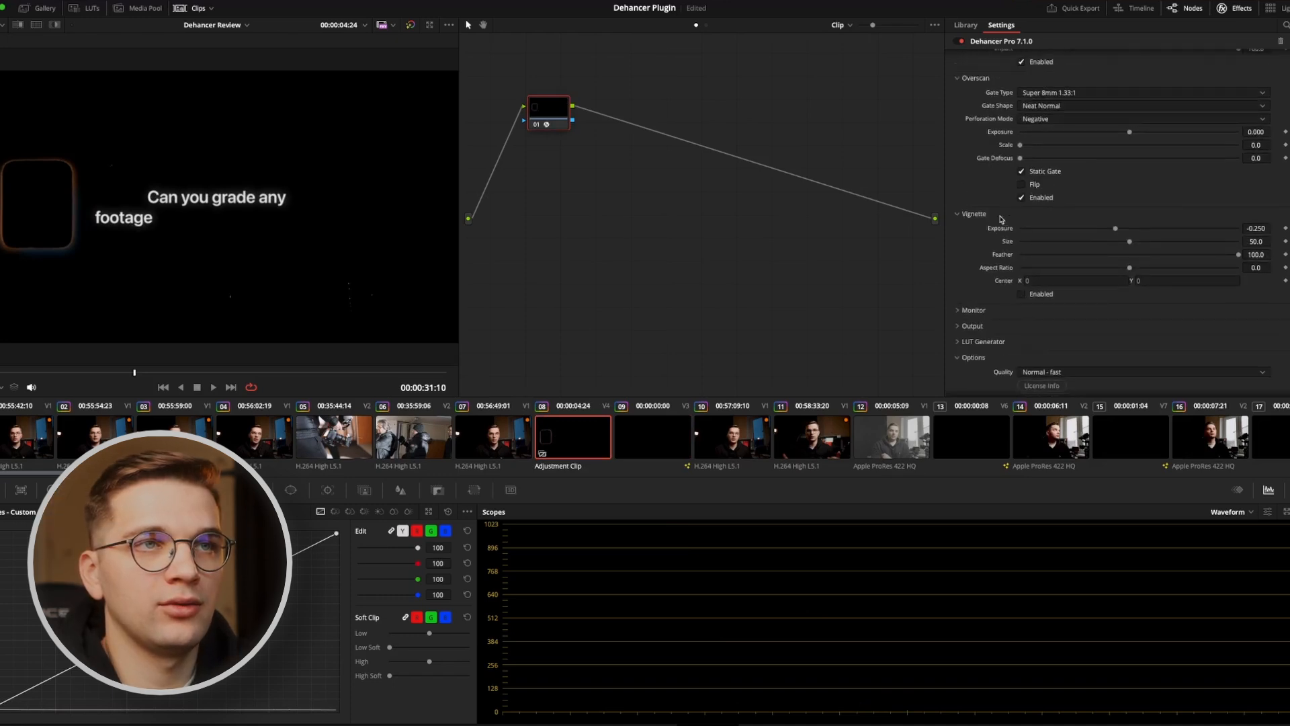
{"action": "left_click", "coordinate": [1057, 94]}
{"action": "left_click", "coordinate": [1053, 94]}
{"action": "left_click", "coordinate": [1053, 94]}
{"action": "left_click", "coordinate": [1065, 94]}
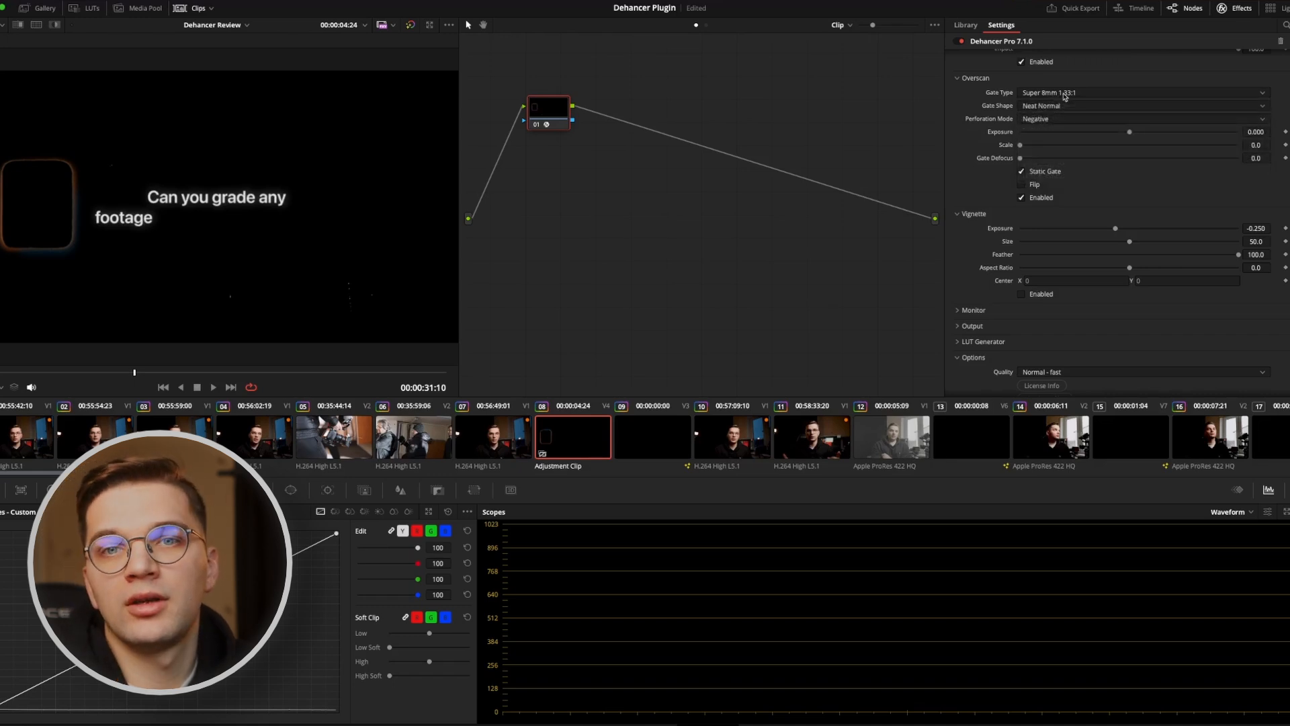
Review Bloom, Film Damage and Film Breath on the adjustment clip, and compare the title with Gate Weave off and on
{"action": "scroll", "coordinate": [1006, 182], "scroll_direction": "up", "scroll_amount": 5}
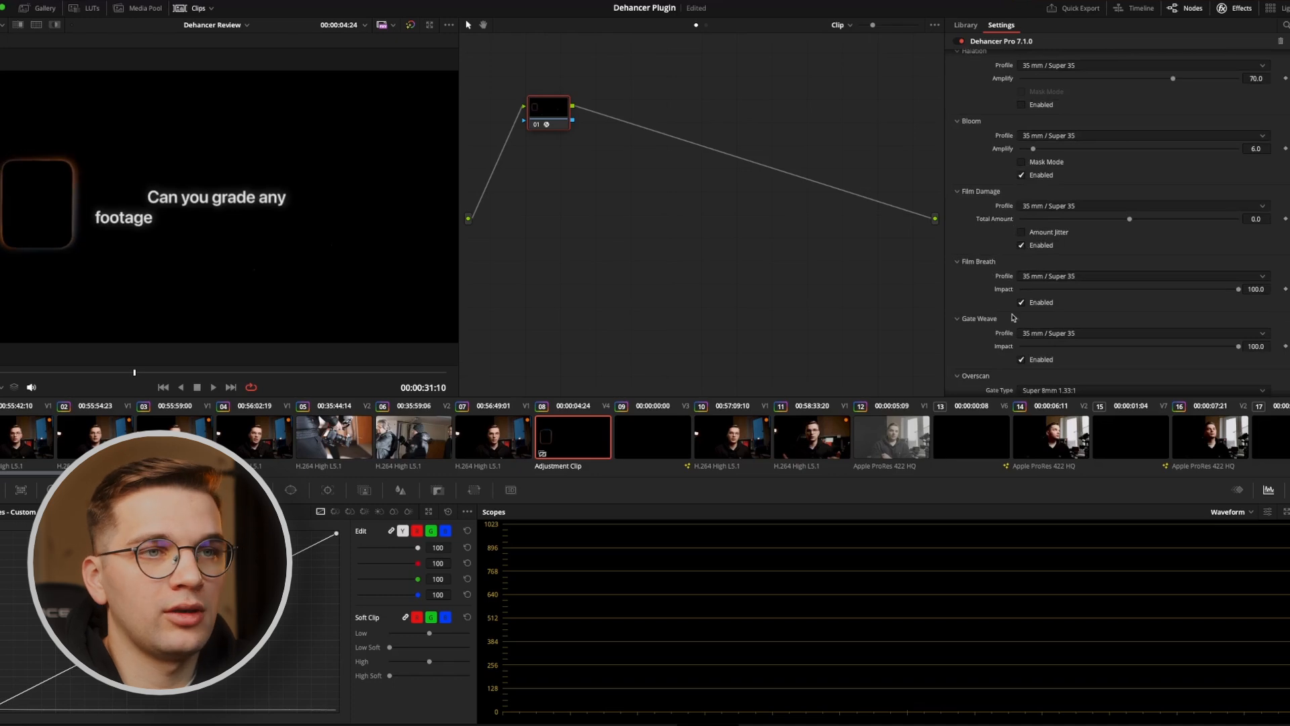
{"action": "scroll", "coordinate": [1009, 316], "scroll_direction": "down", "scroll_amount": 1}
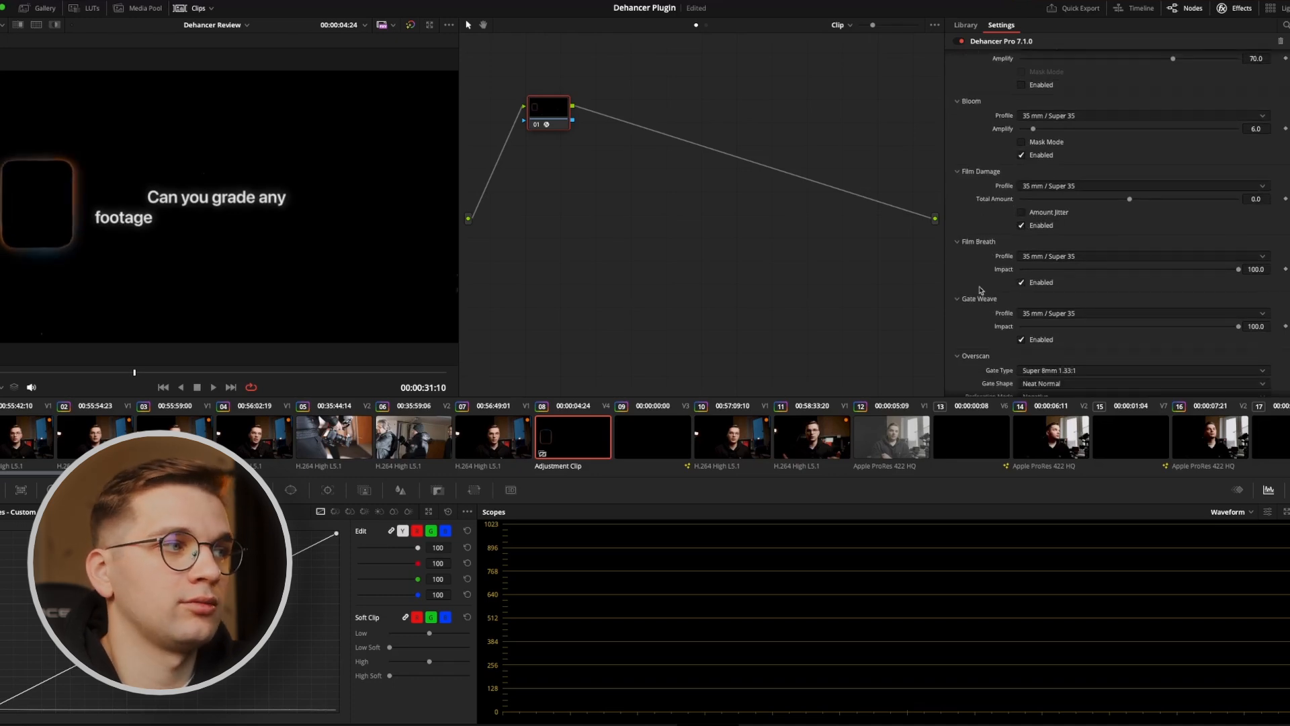
{"action": "left_click", "coordinate": [1022, 340]}
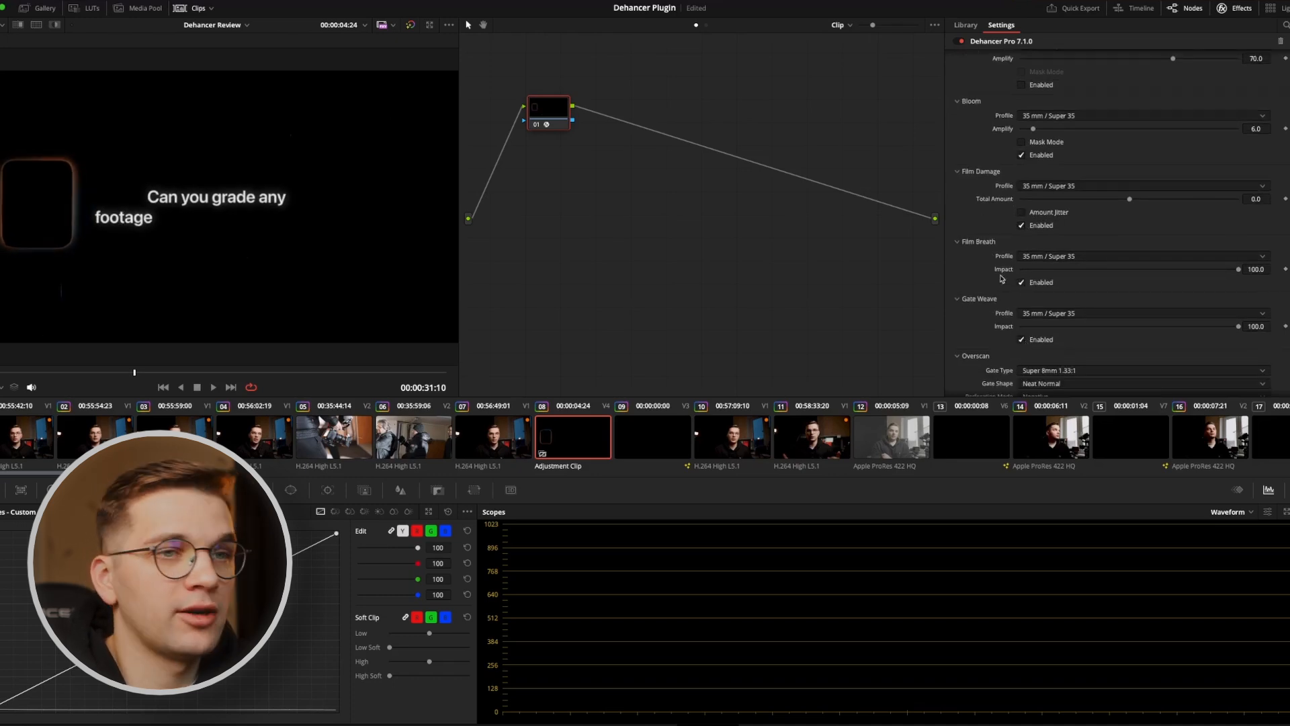